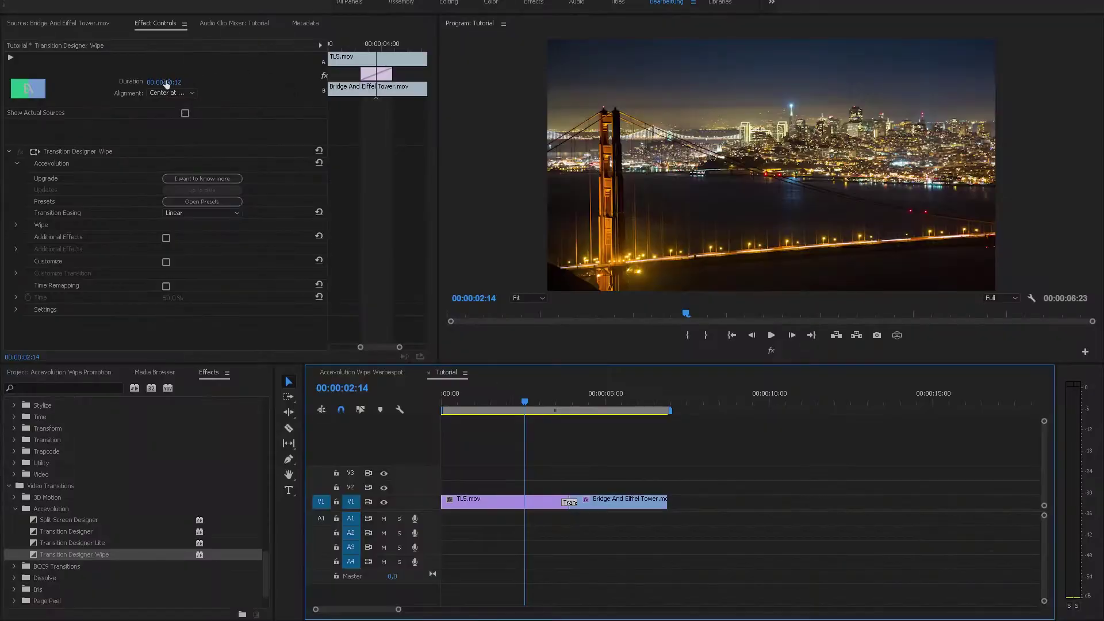
Step: Change the wipe's duration to 00:00:01:15 (typed as 115) and play back the longer transition
click(166, 82)
text(115)
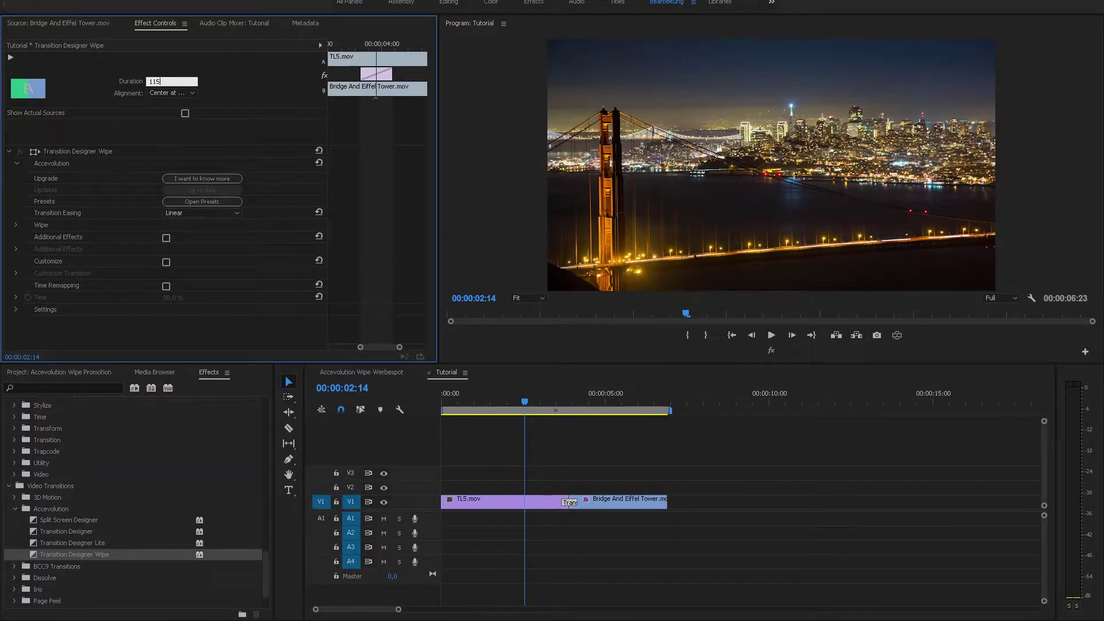
click(505, 395)
key(space)
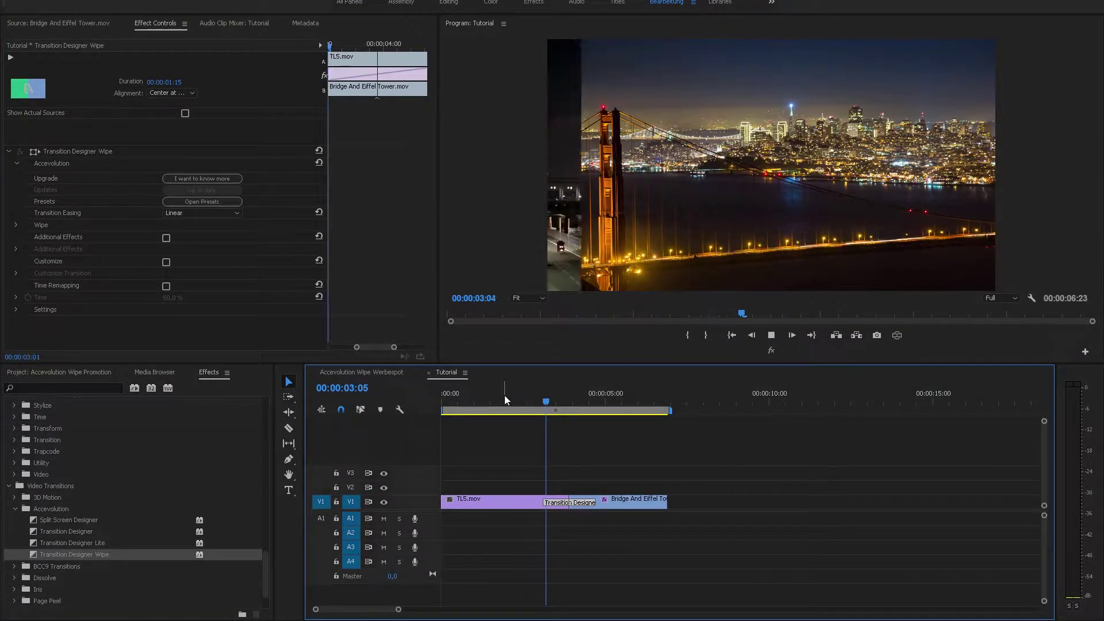
key(space)
Step: Try rotating the wipe angle to 144° and preview the diagonal wipe
click(570, 396)
click(13, 265)
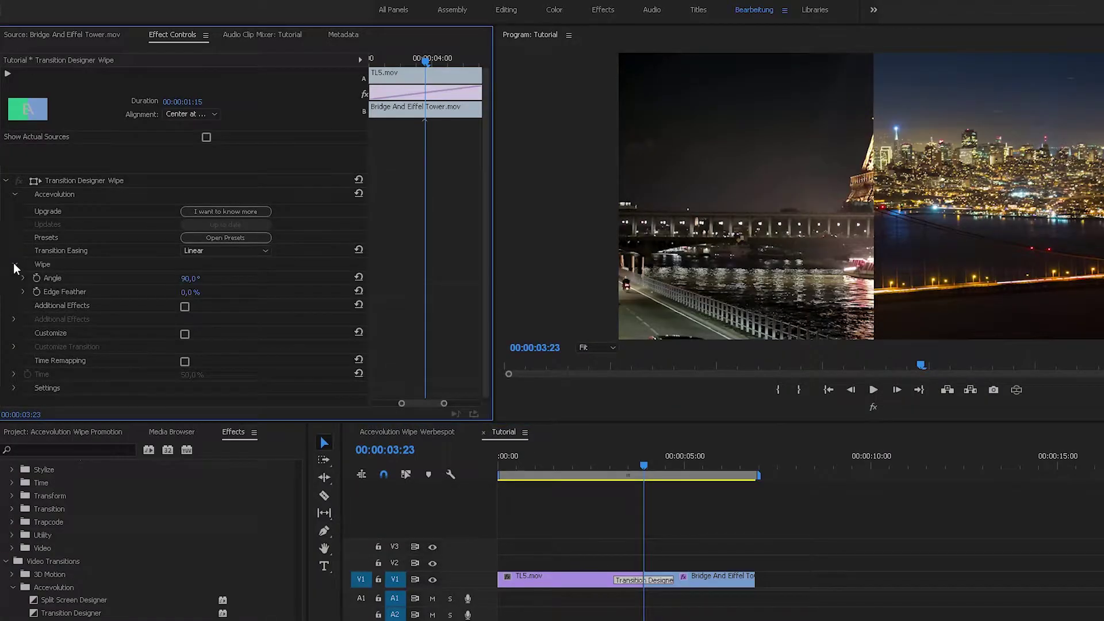
drag(190, 278, 212, 278)
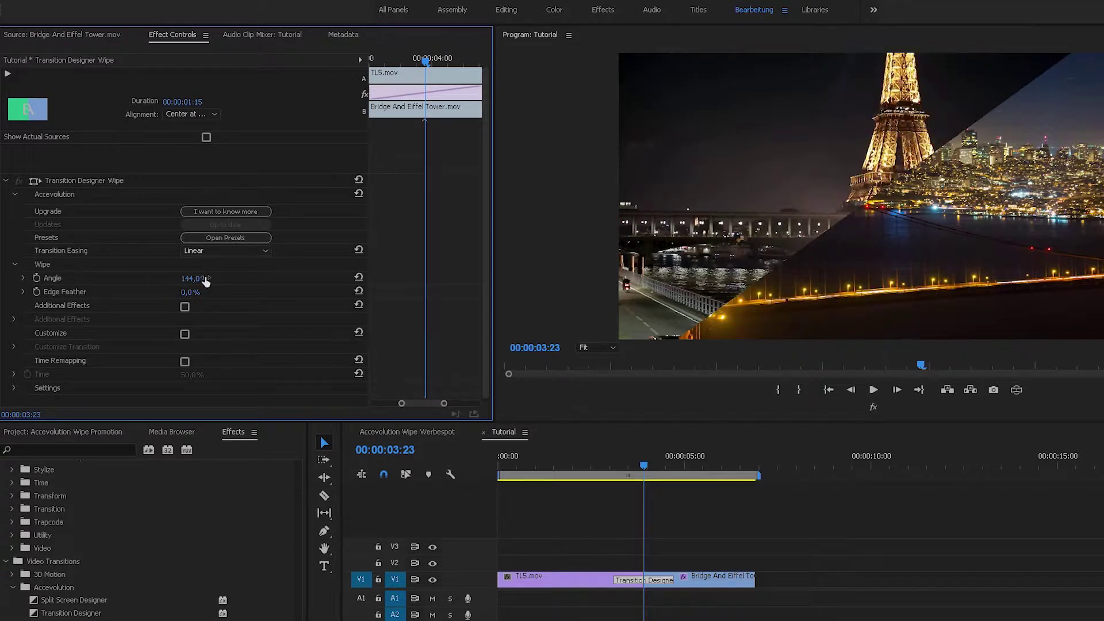
click(593, 464)
key(space)
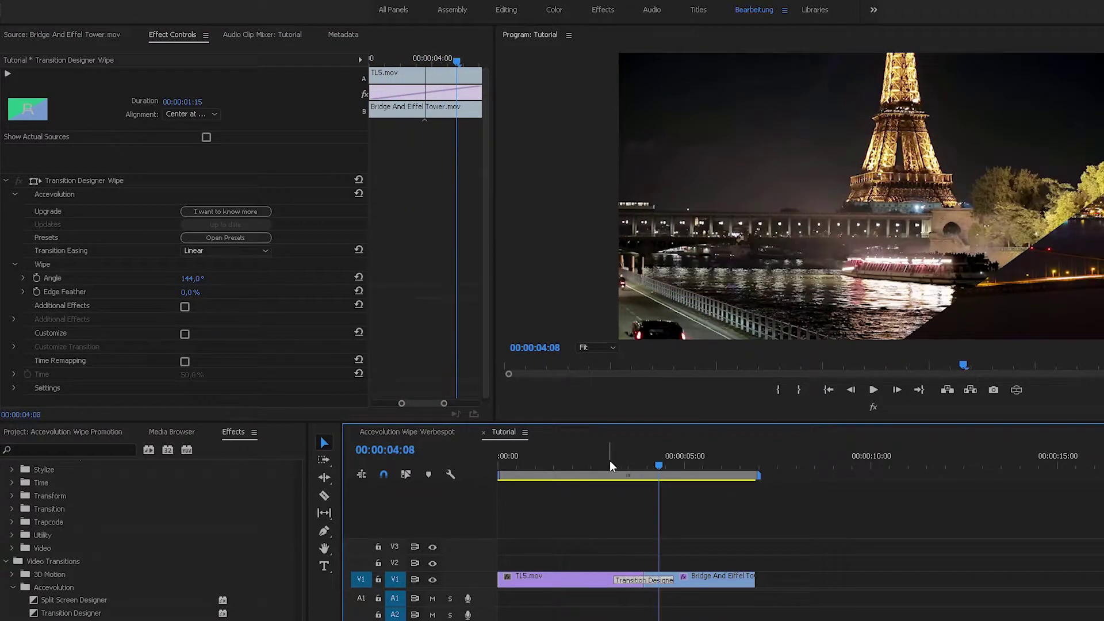
key(Up)
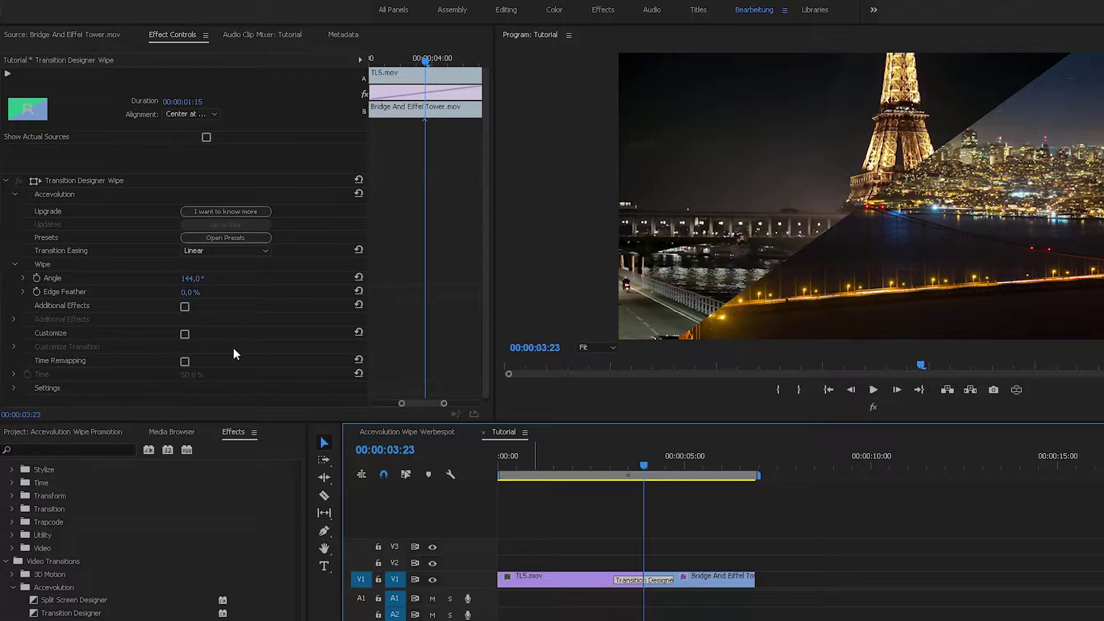
Step: Reset the wipe angle to 90°, set Edge Feather to 100%, and preview the softened wipe
click(193, 279)
text(90)
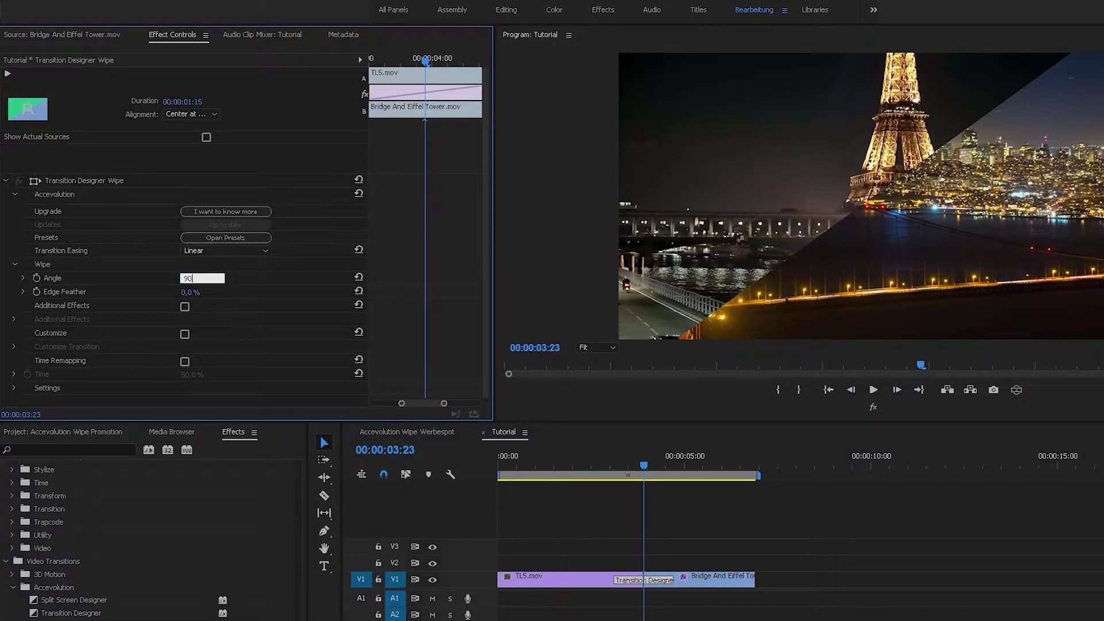
key(Return)
mouse_move(190, 292)
mouse_down()
mouse_move(207, 292)
mouse_move(172, 292)
mouse_move(211, 293)
mouse_up()
click(595, 467)
key(space)
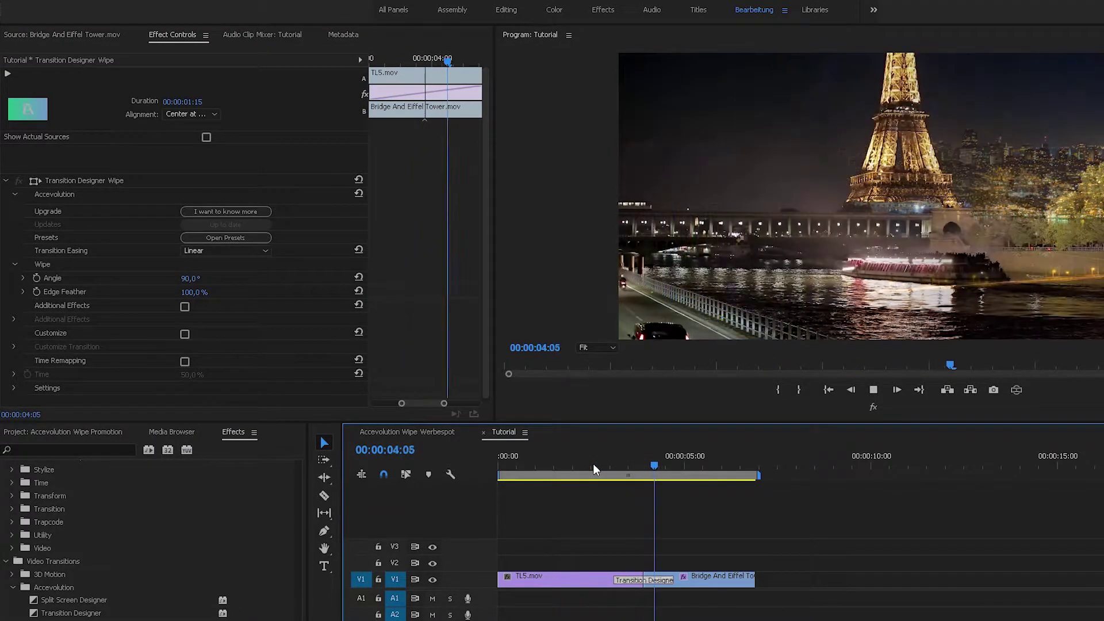
key(space)
click(635, 463)
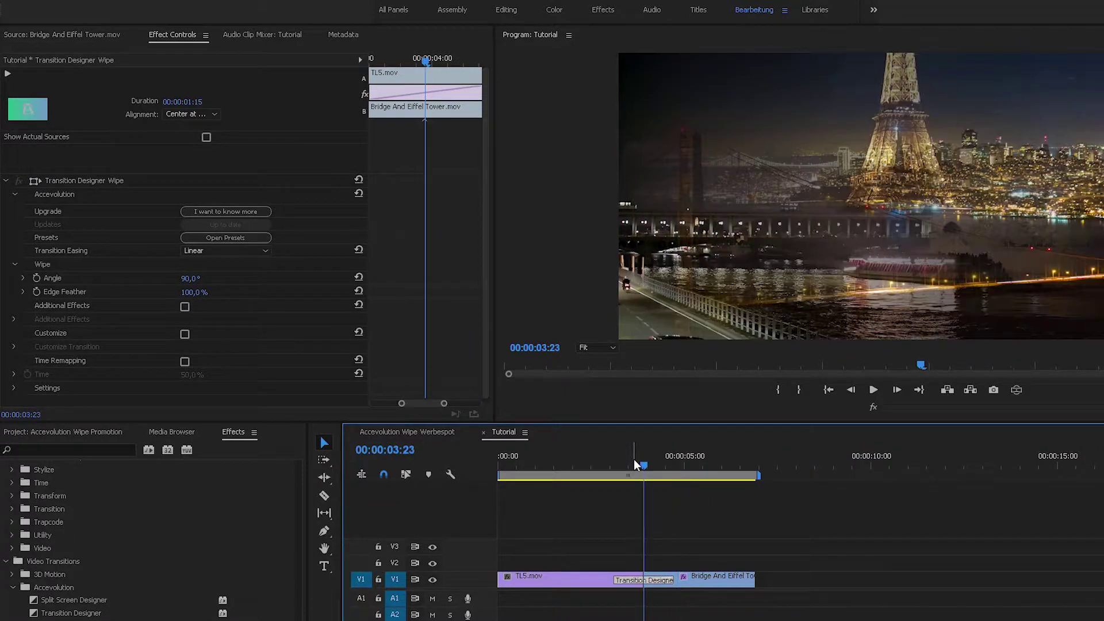
Step: Enable Additional Effects on the wipe and turn on Vaporize
click(185, 307)
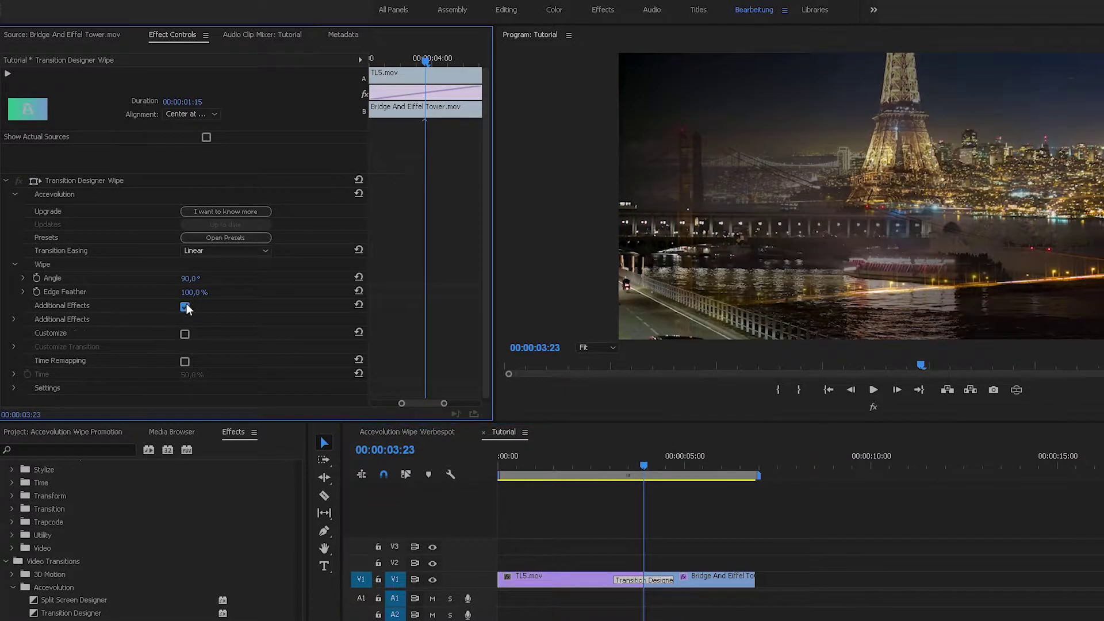
click(15, 319)
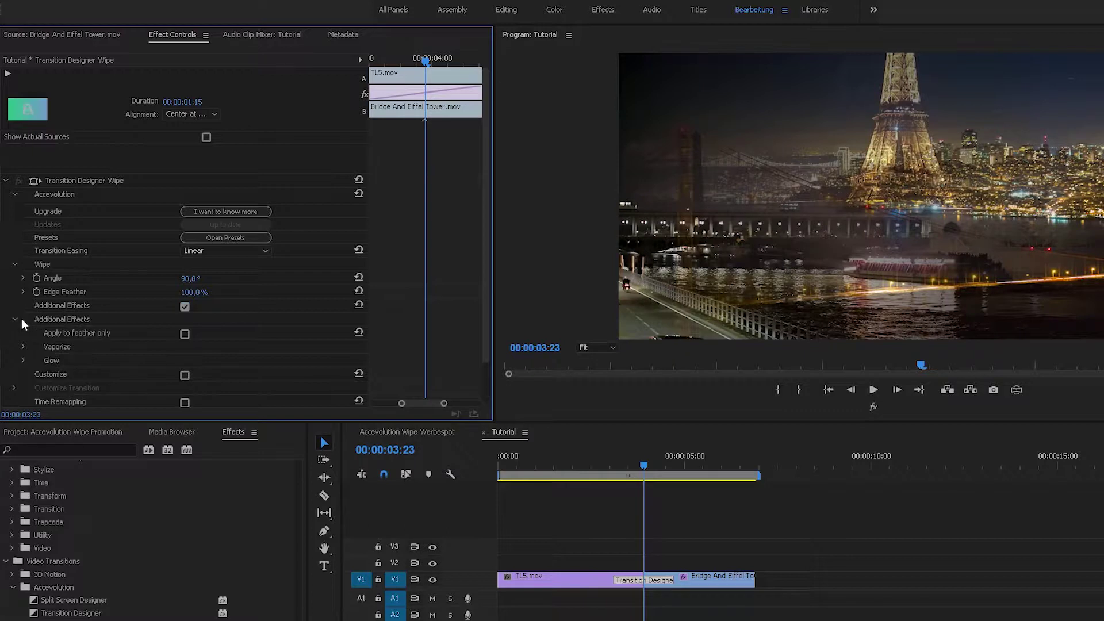
scroll(244, 318, down, 2)
click(23, 302)
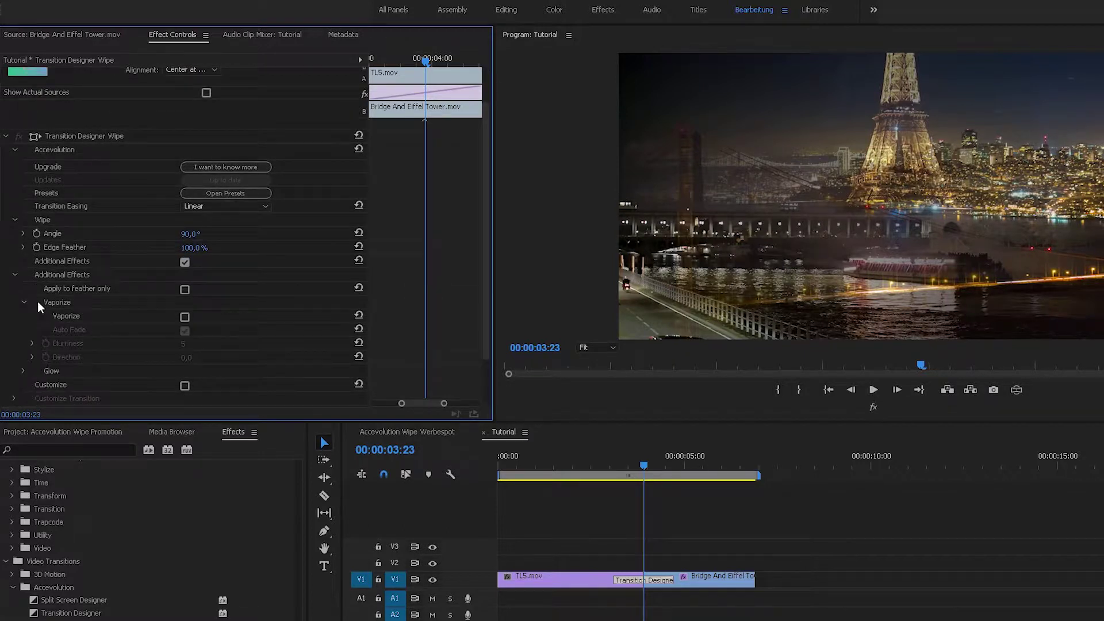
click(185, 317)
scroll(253, 315, down, 2)
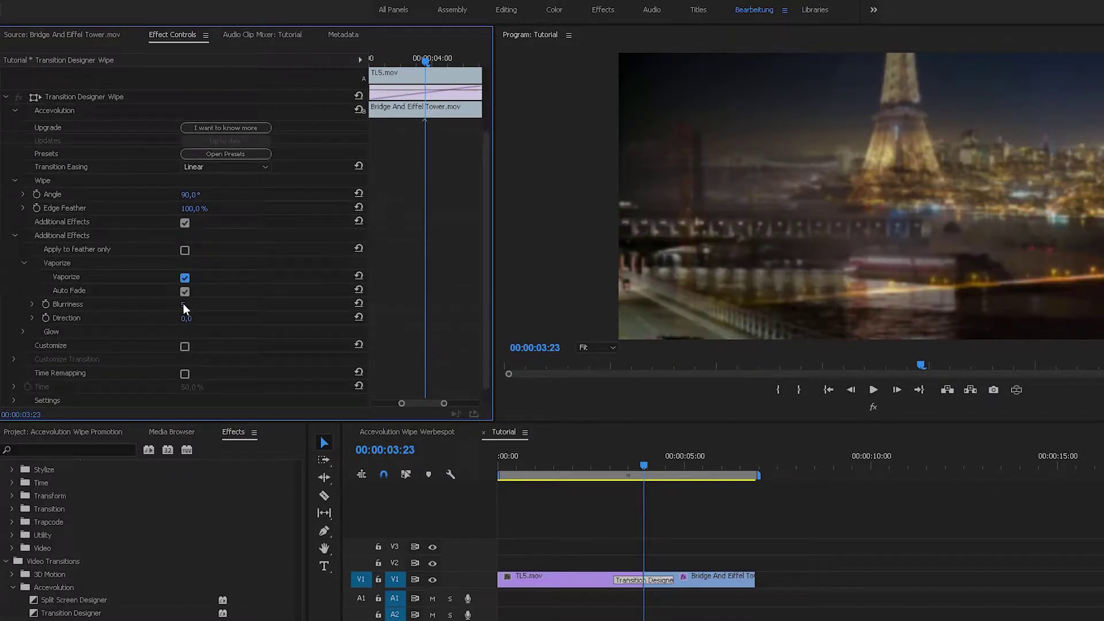
Step: Set Vaporize Blurriness to 15 and Direction to 100, then preview the transition
drag(183, 304, 188, 304)
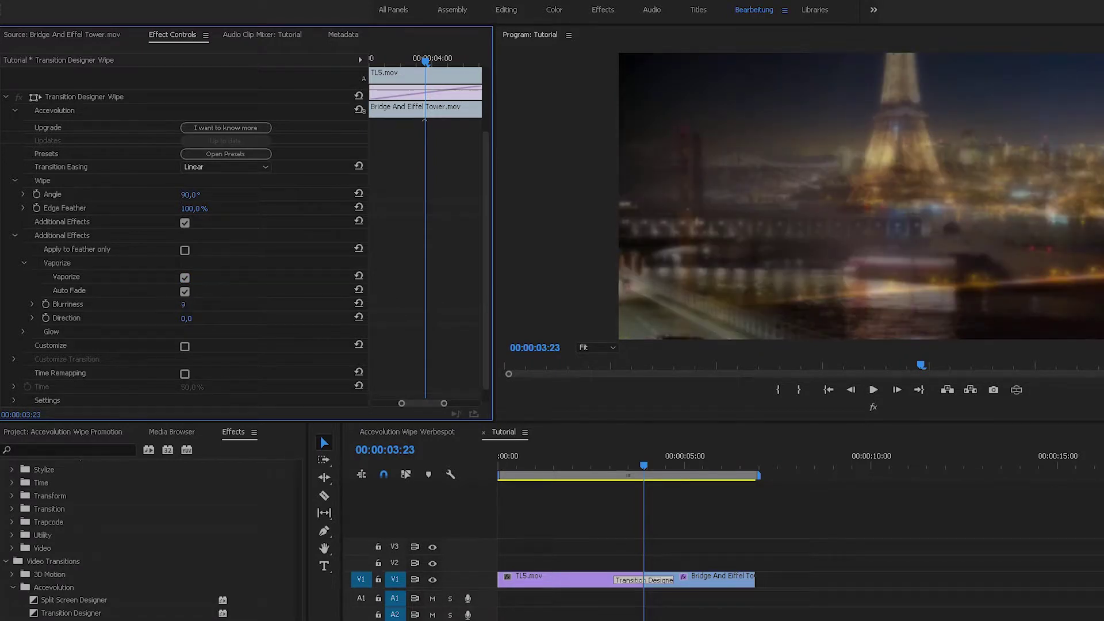
mouse_move(186, 318)
mouse_down()
mouse_move(218, 318)
mouse_move(161, 318)
mouse_move(253, 331)
mouse_up()
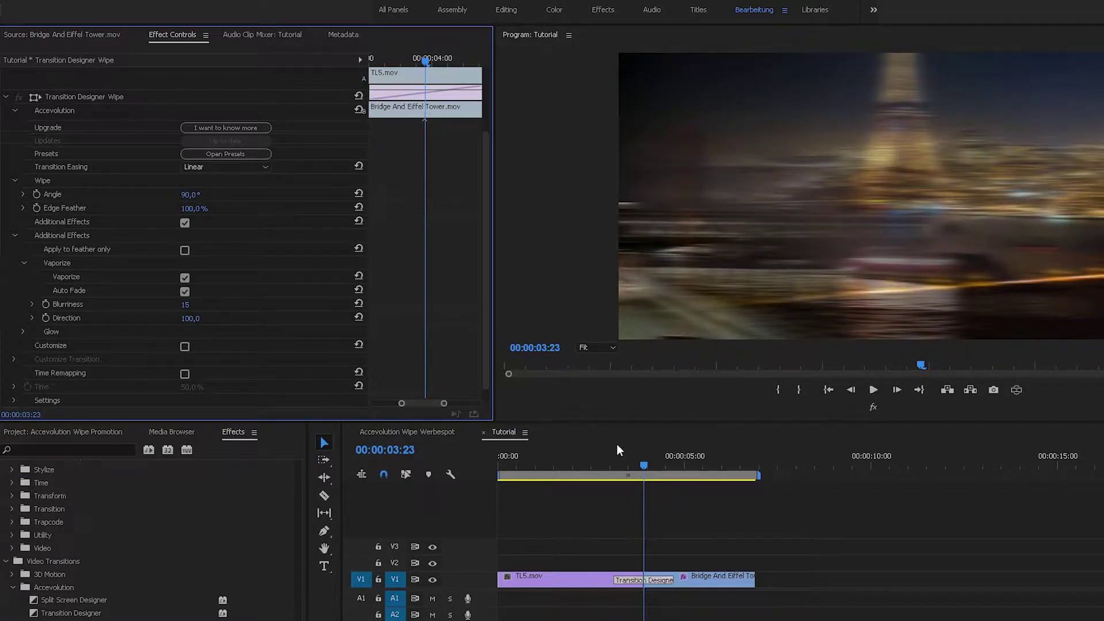
click(615, 460)
key(space)
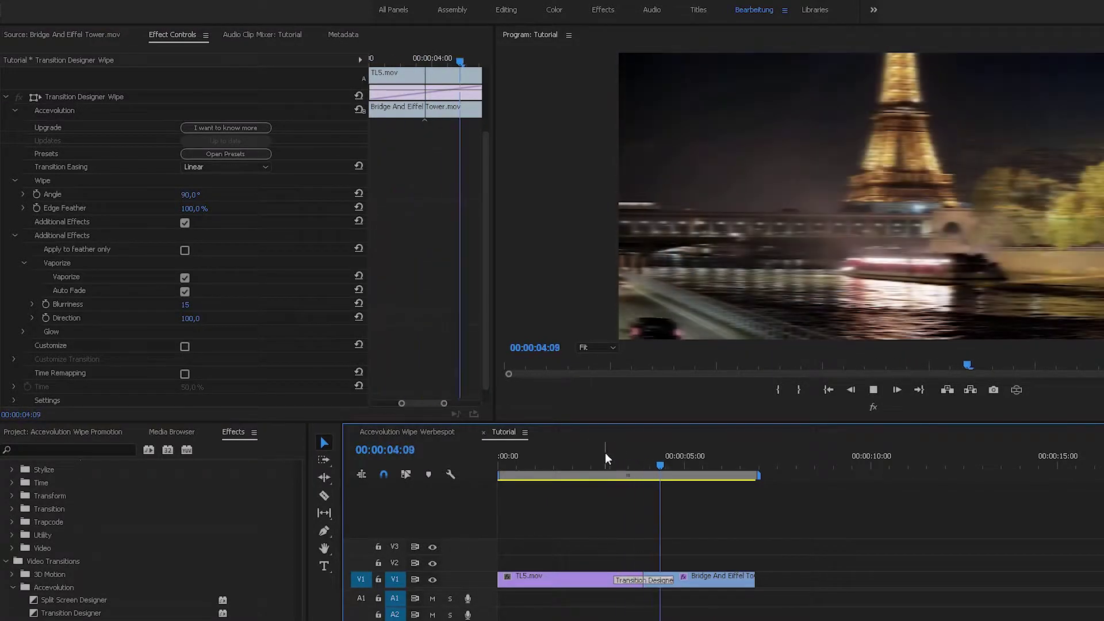
click(643, 456)
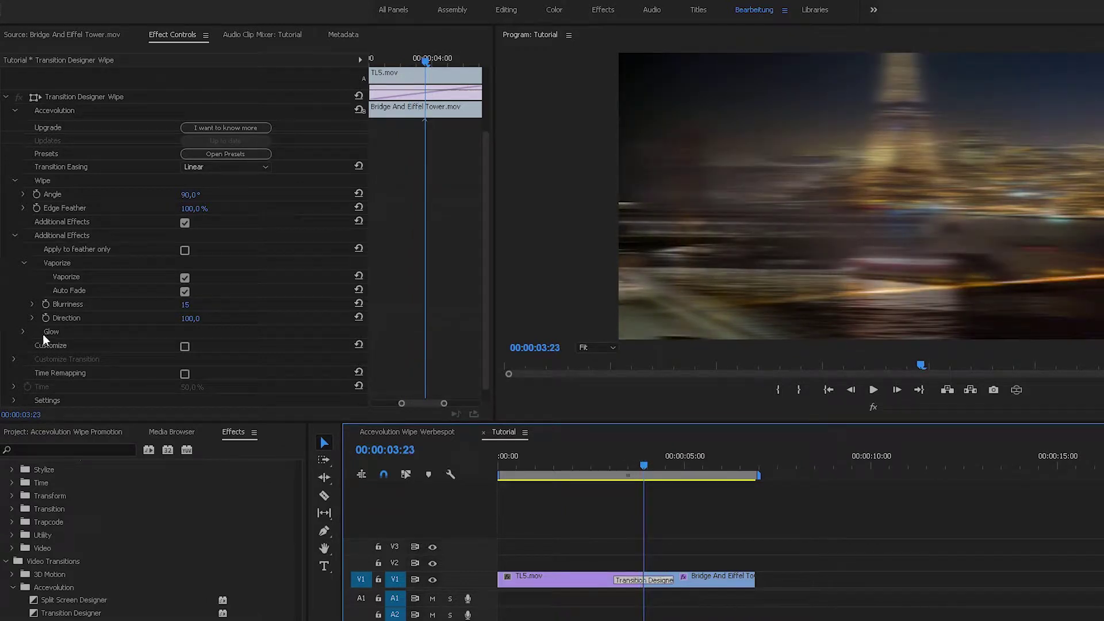
Step: Enable Glow on the wipe and turn Vaporize off
click(24, 332)
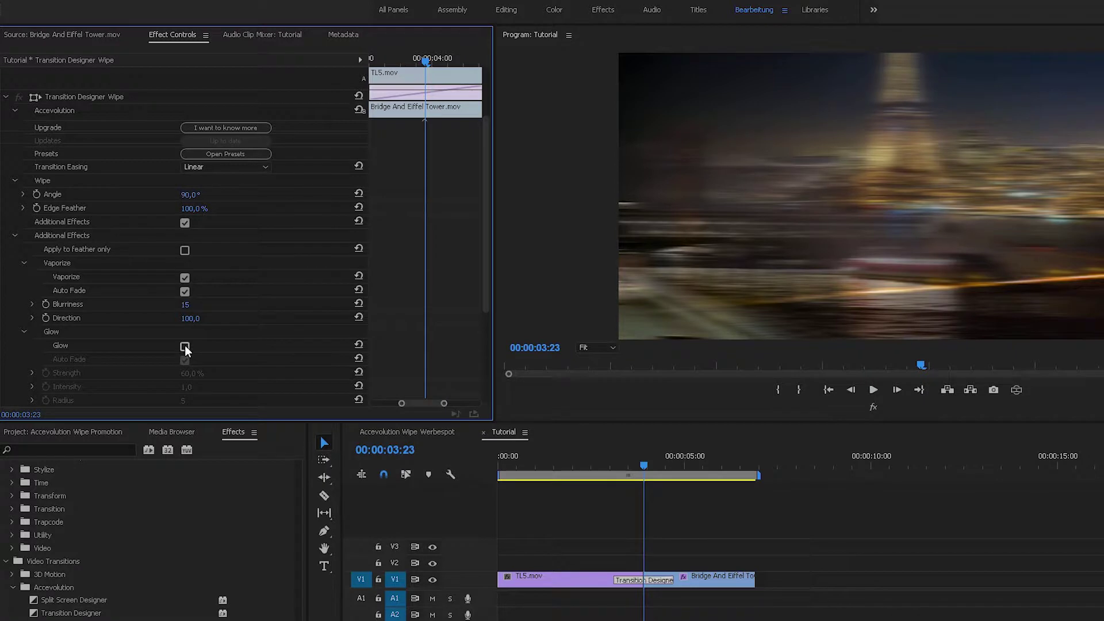
click(184, 347)
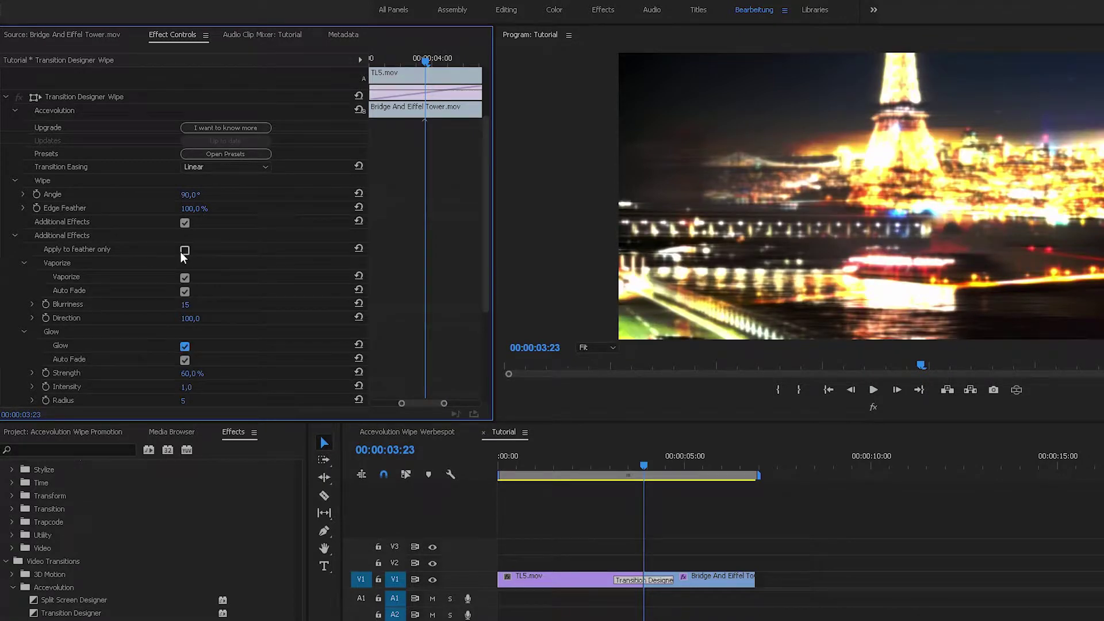
click(184, 278)
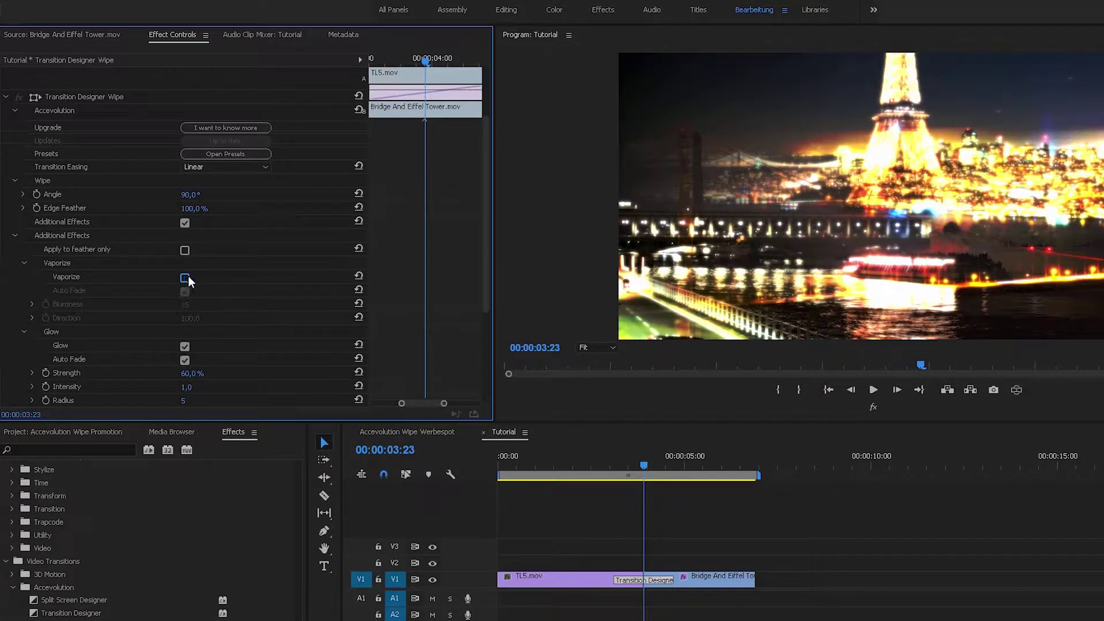
scroll(260, 281, down, 2)
Step: Set Glow Intensity 0.5, Radius 27 and Strength 66%, then preview the glowing transition
click(186, 322)
text(0)
key(Return)
drag(187, 322, 200, 323)
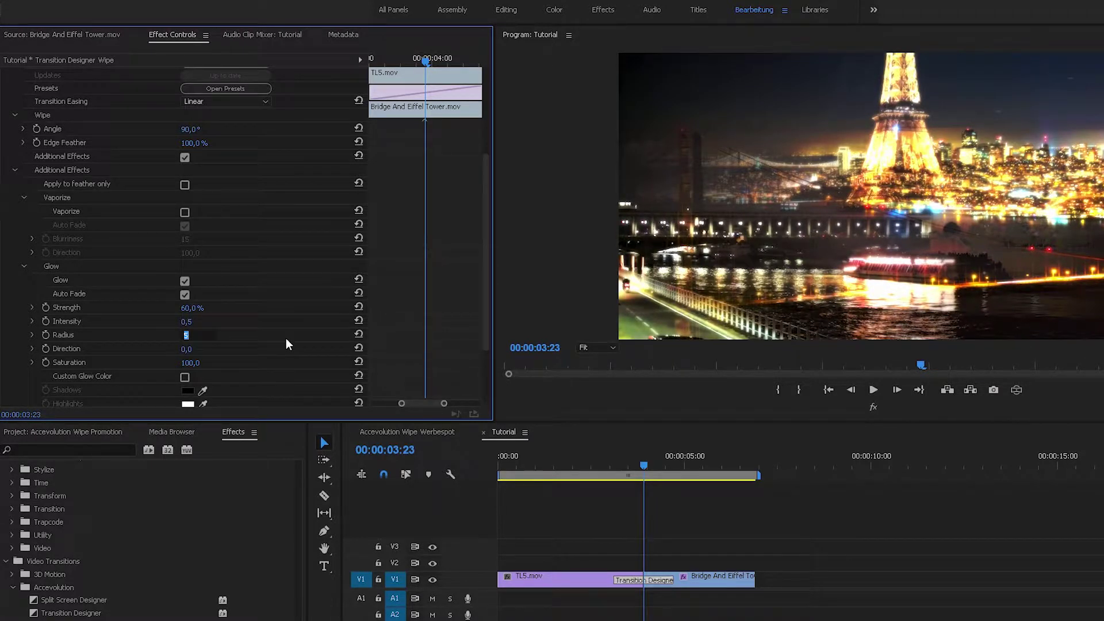
drag(183, 335, 199, 335)
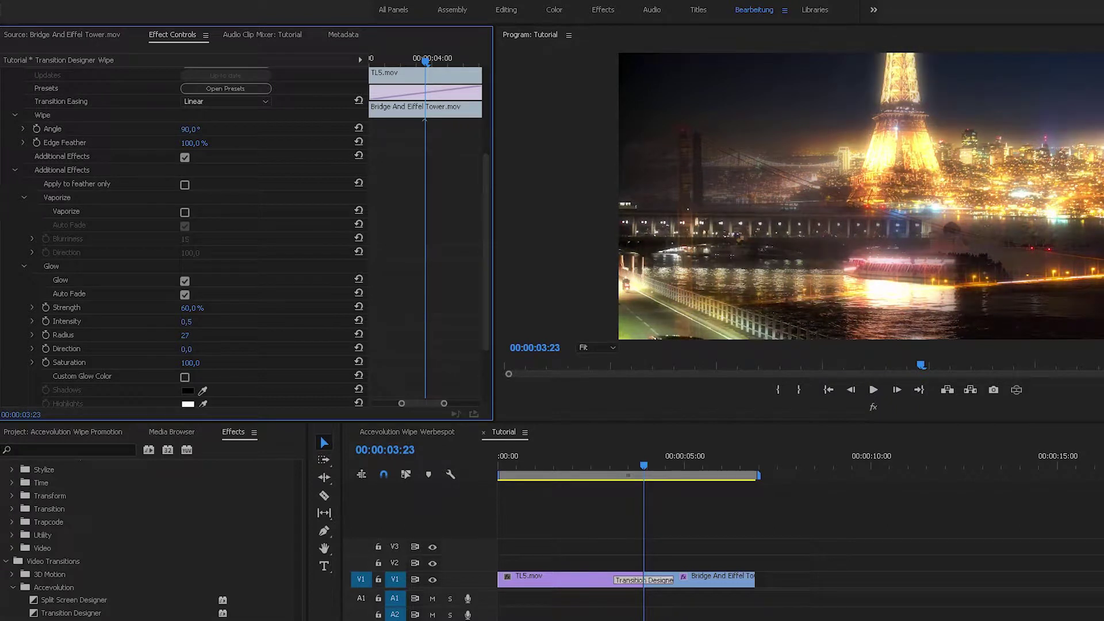
drag(189, 308, 198, 308)
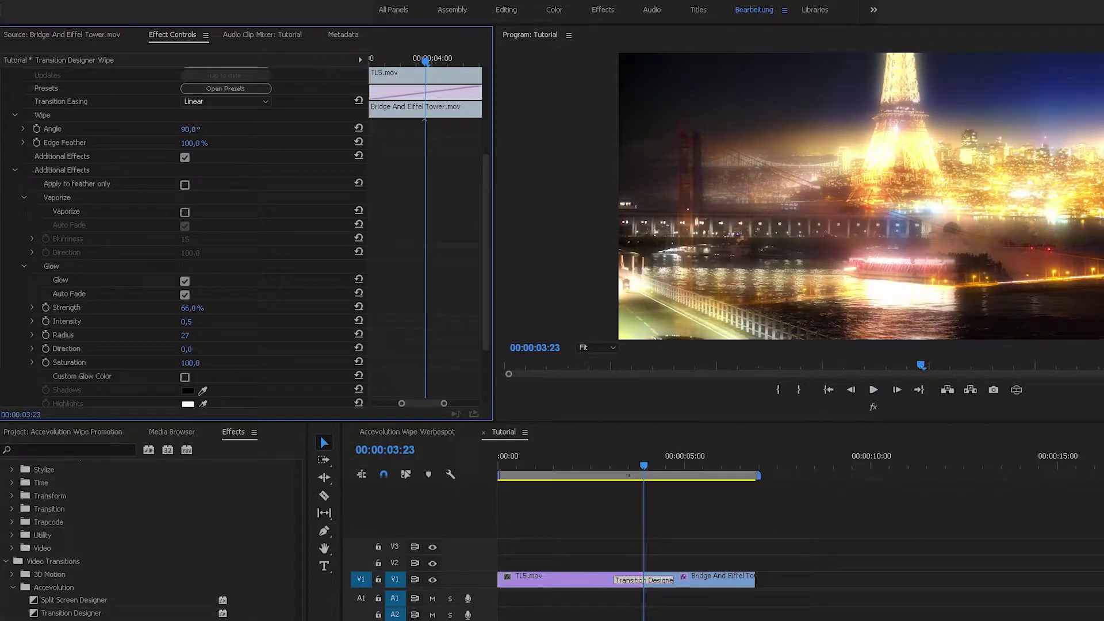
key(space)
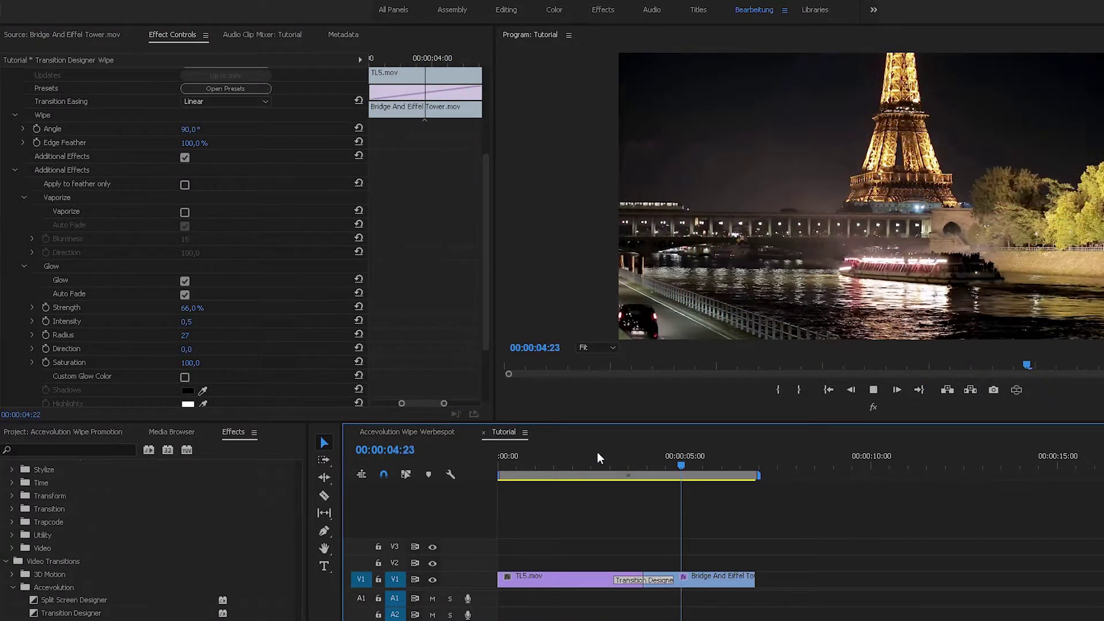
key(space)
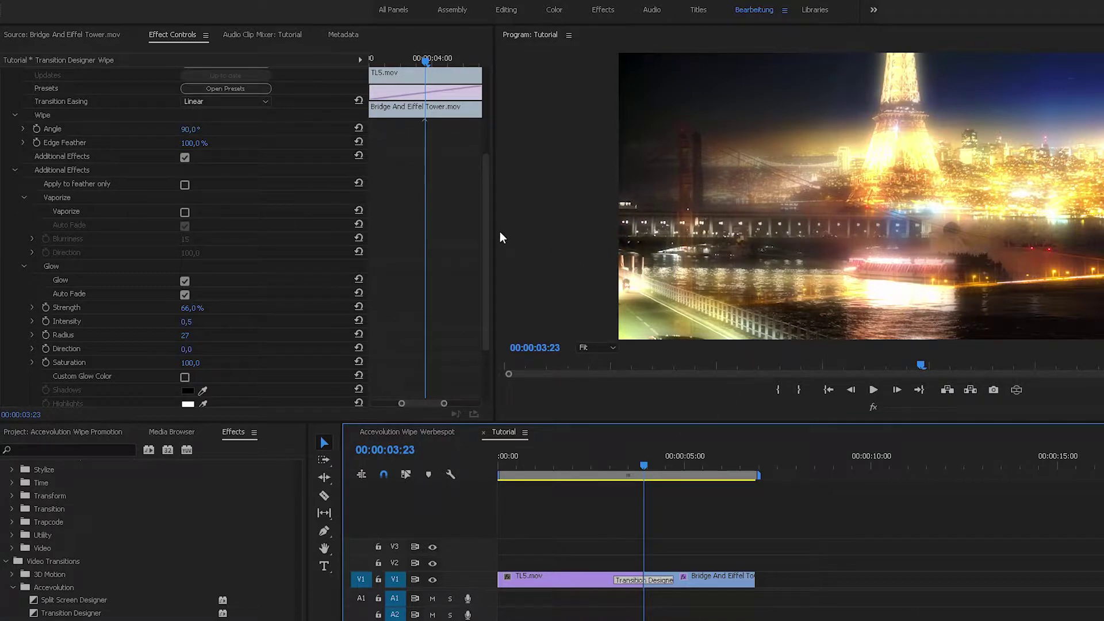
drag(485, 233, 485, 285)
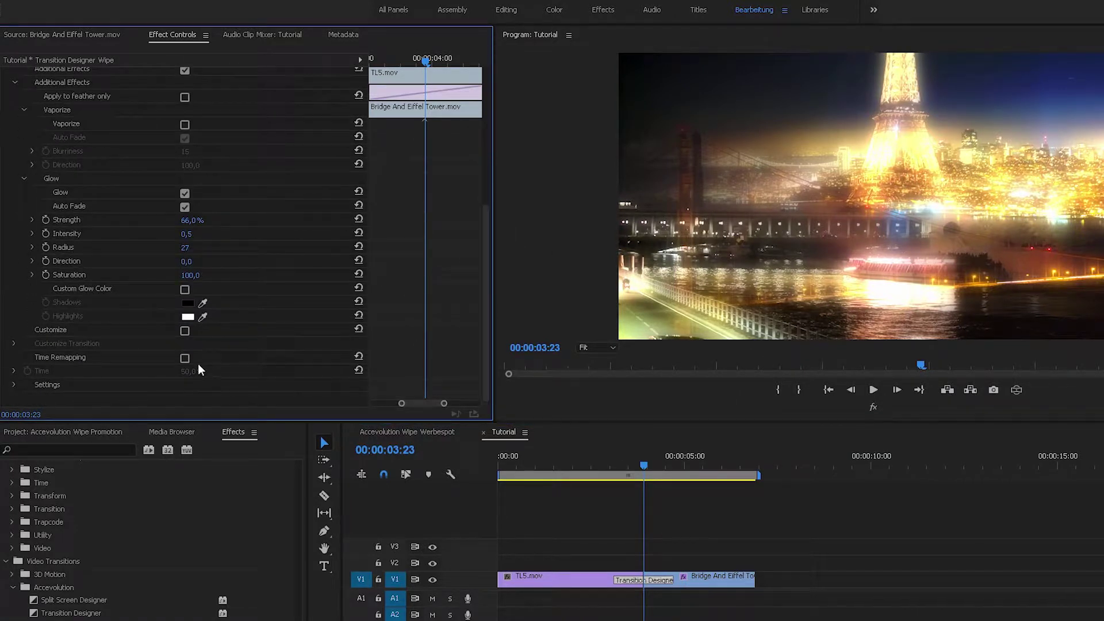
Step: Enable Time Remapping and set a 0% Time keyframe at 00:00:03:04
click(184, 358)
click(12, 370)
click(617, 466)
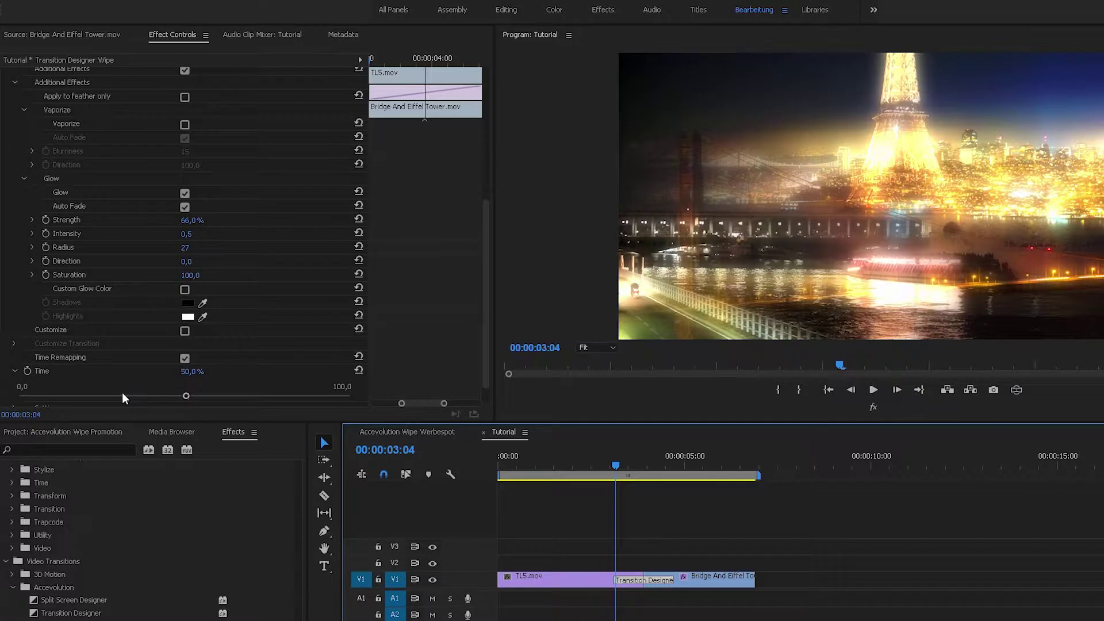
click(27, 371)
drag(98, 407, 18, 404)
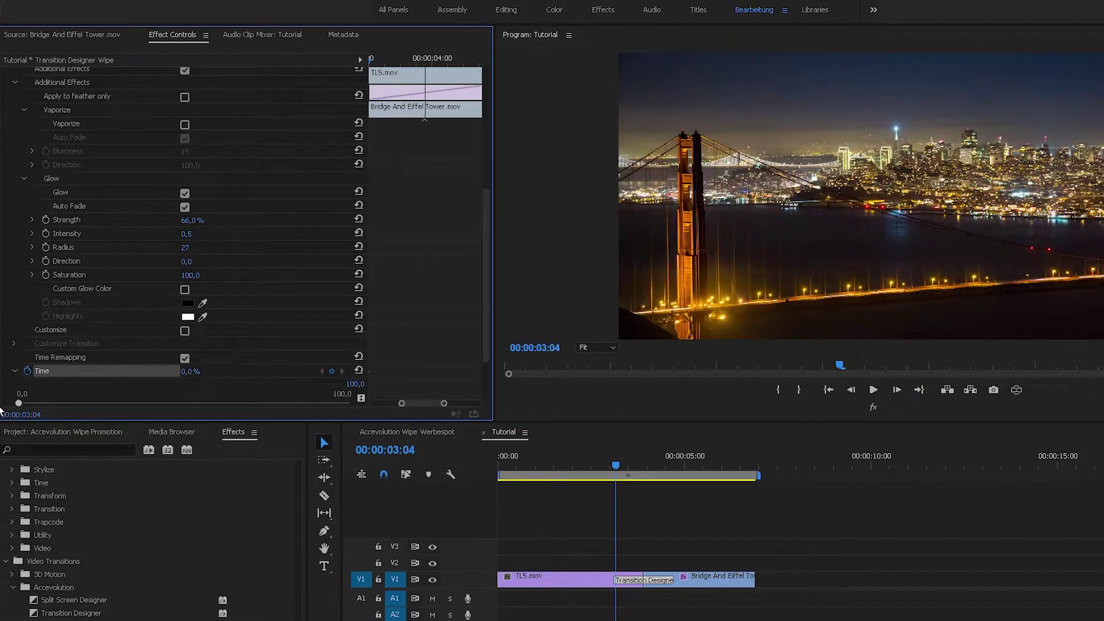
Step: Add Time keyframes of 50% at 00:00:04:03 and 100% at 00:00:04:17
drag(619, 464, 664, 470)
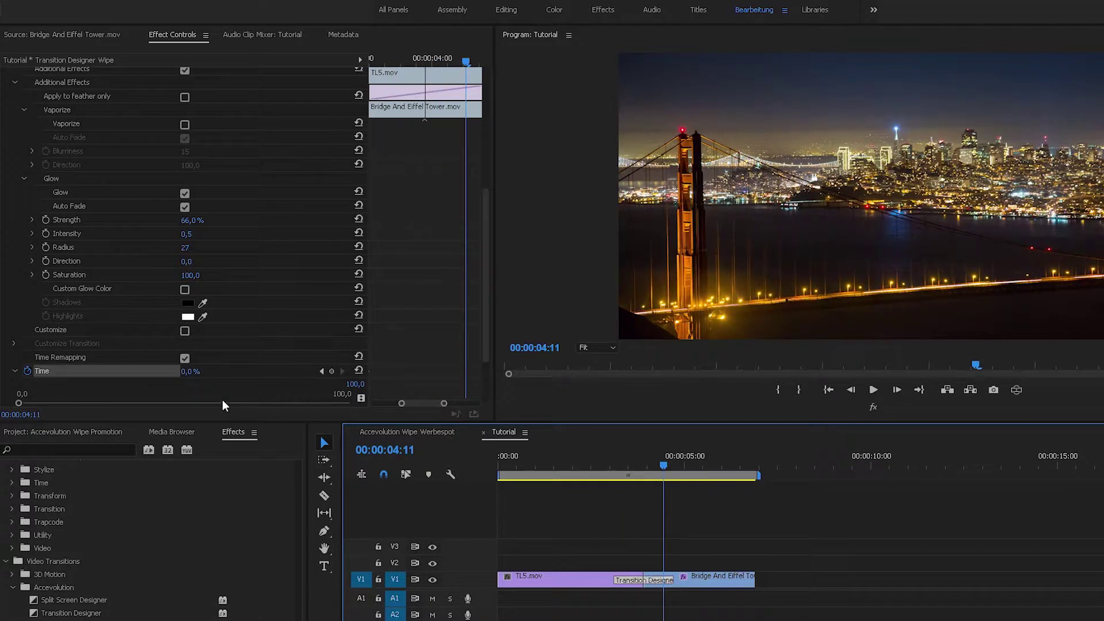
drag(185, 377, 222, 377)
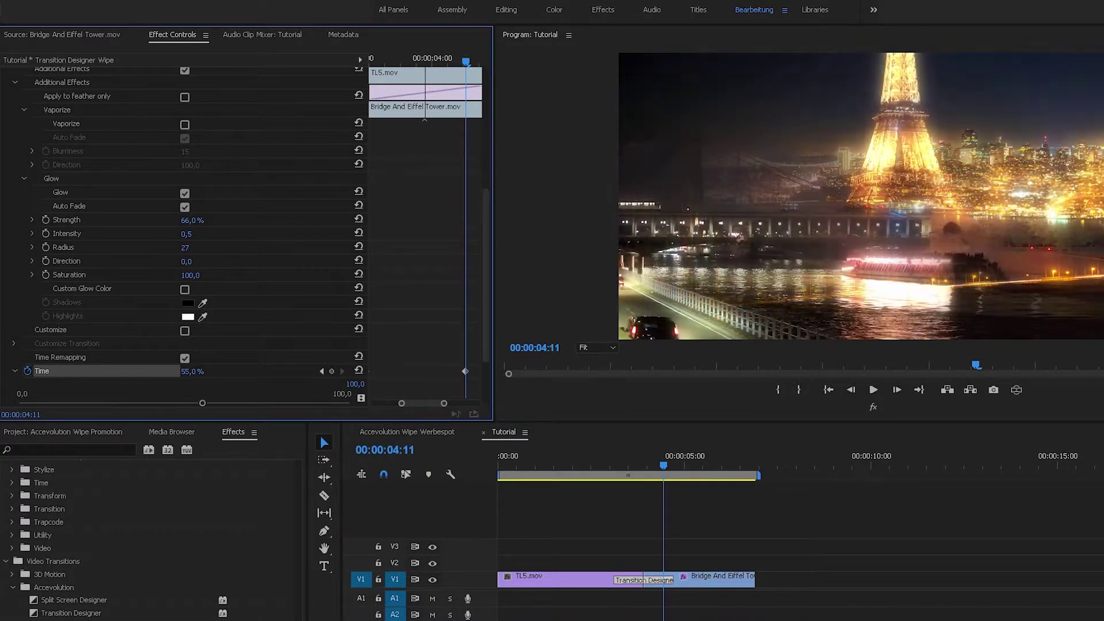
drag(222, 371, 211, 371)
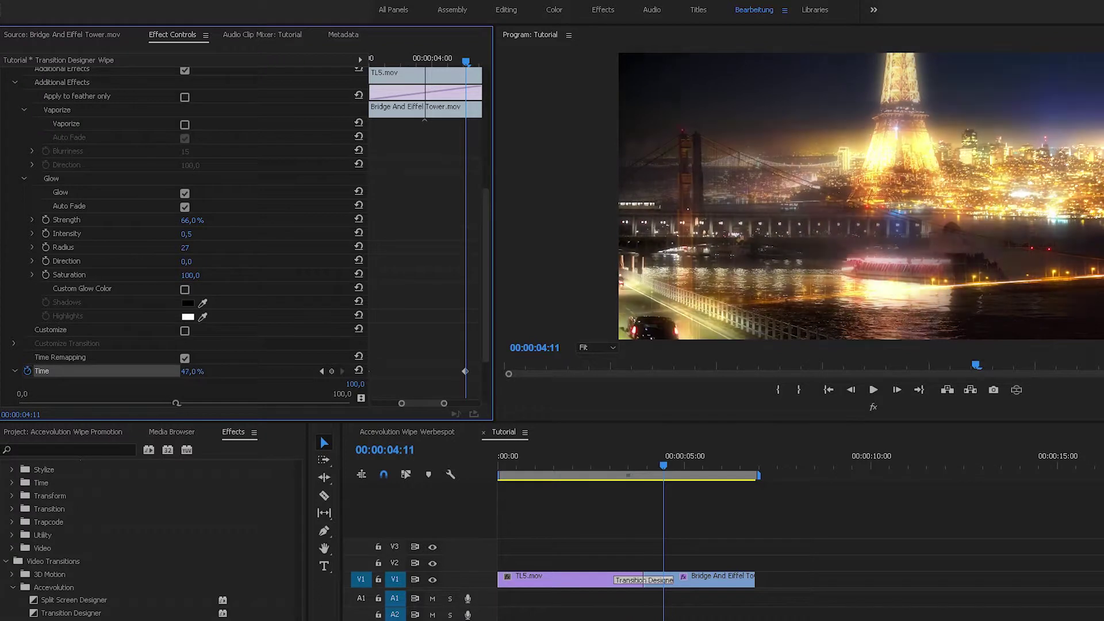
drag(172, 403, 186, 403)
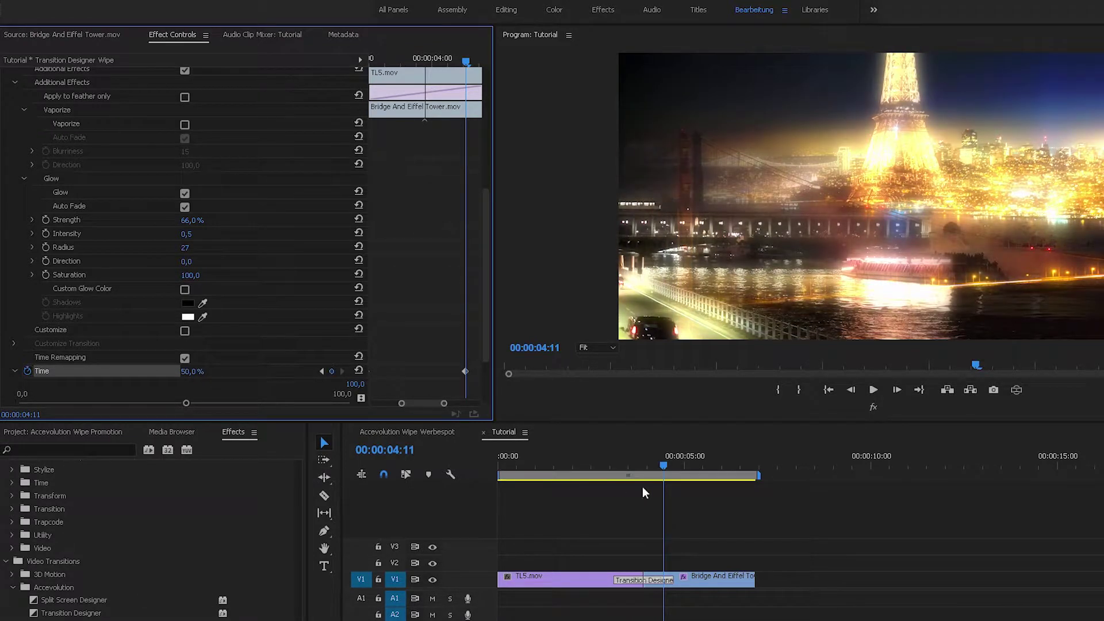
drag(664, 466, 672, 466)
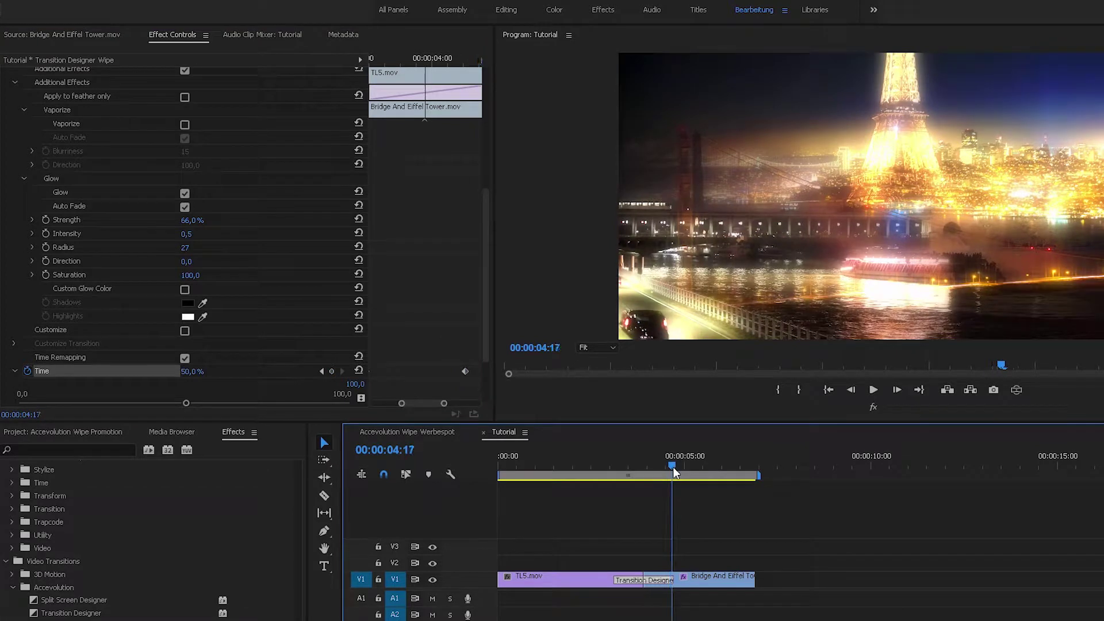
drag(188, 400, 349, 400)
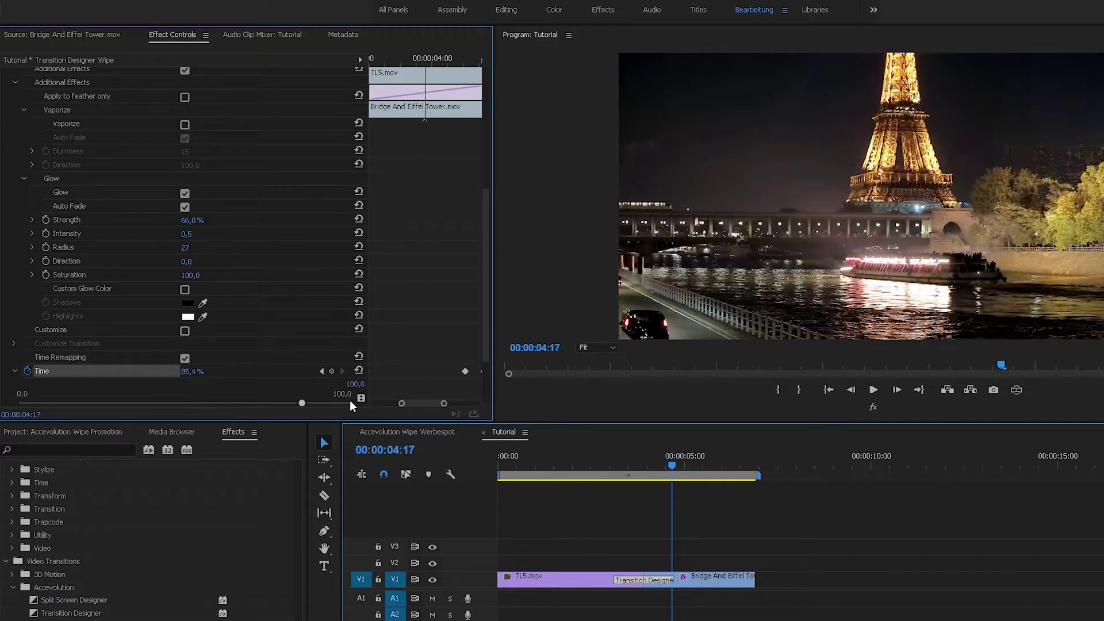
Step: Preview the time-remapped transition, then switch Time Remapping off
click(600, 463)
key(space)
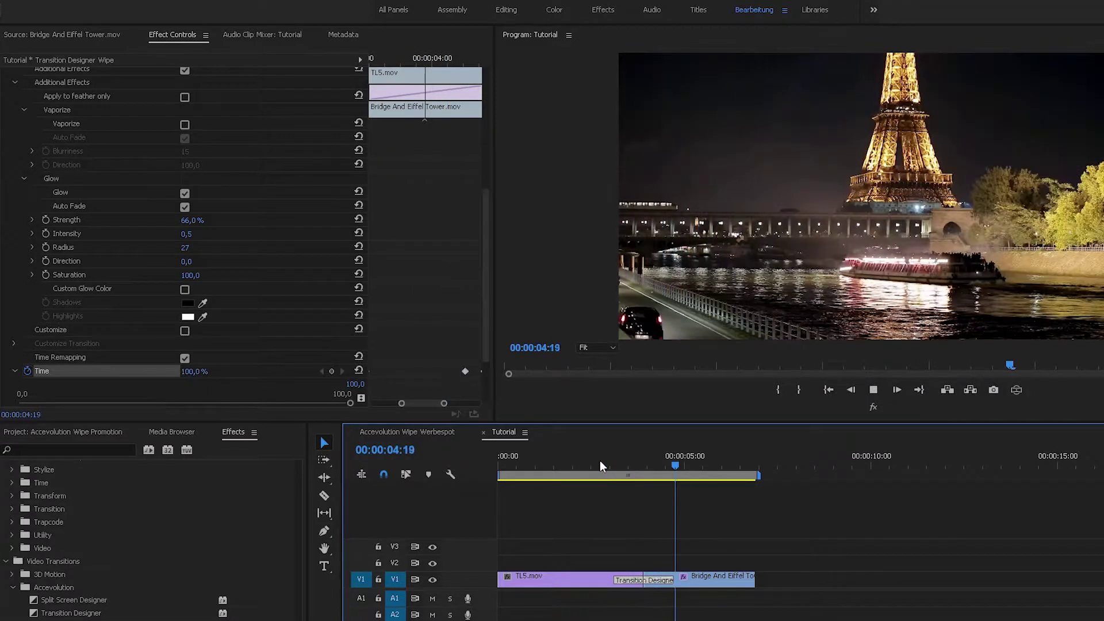
key(space)
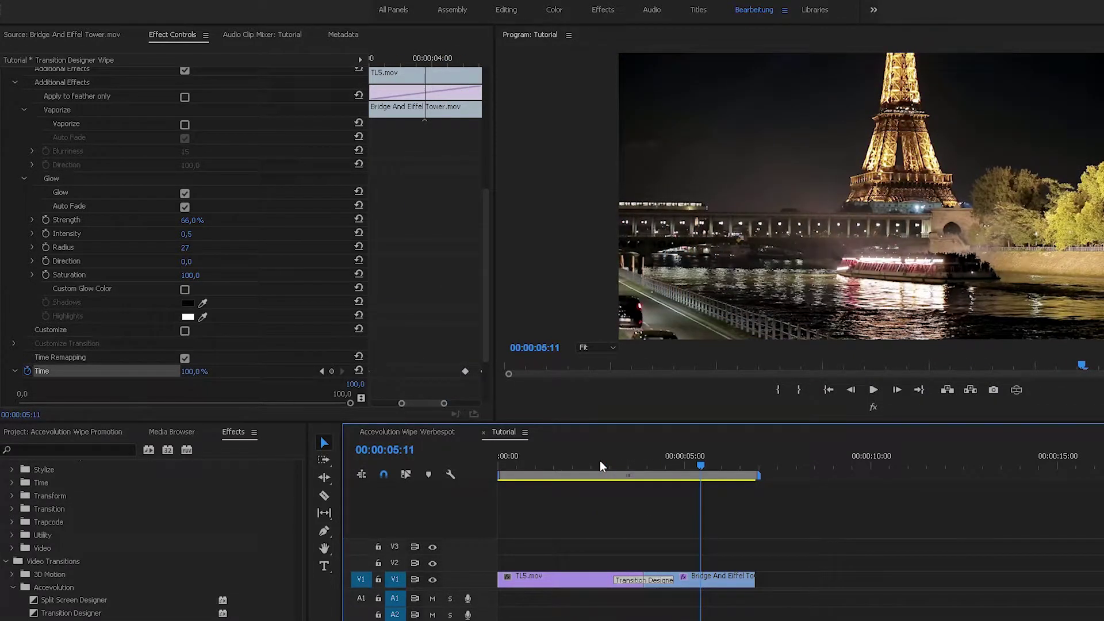
key(Up)
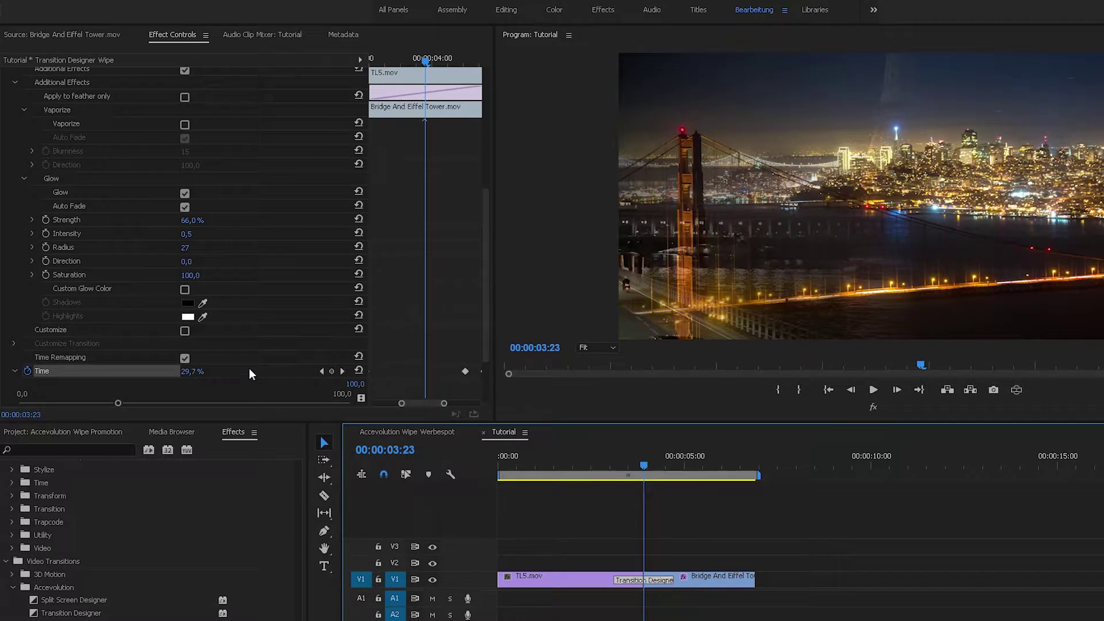
click(184, 359)
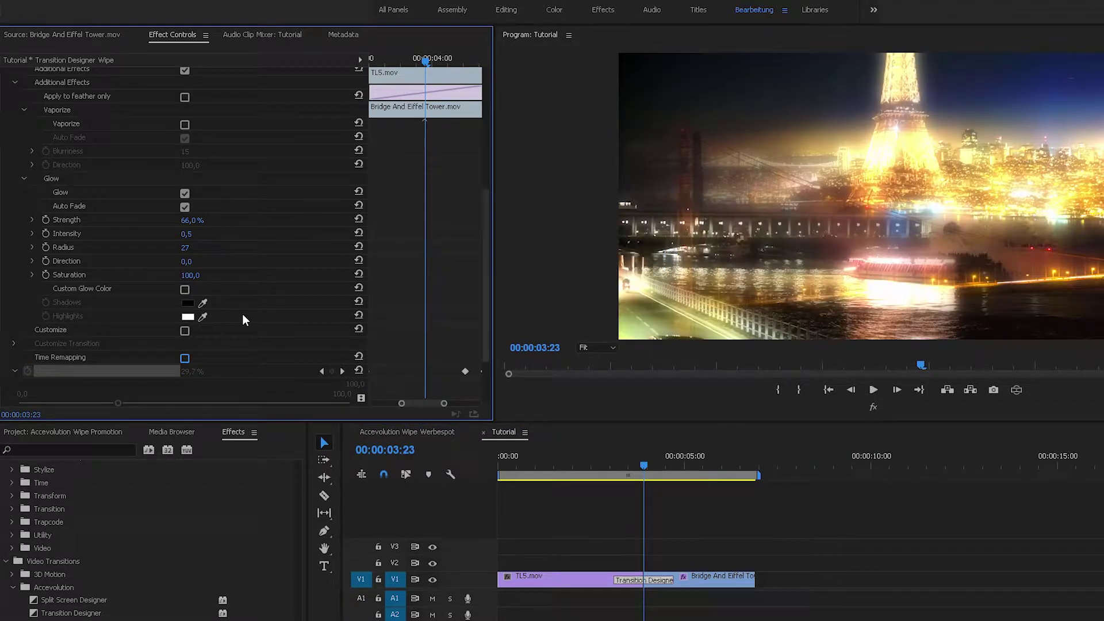
Step: Enable Custom Glow Color and set the Shadows colour to dark red
click(185, 289)
click(188, 302)
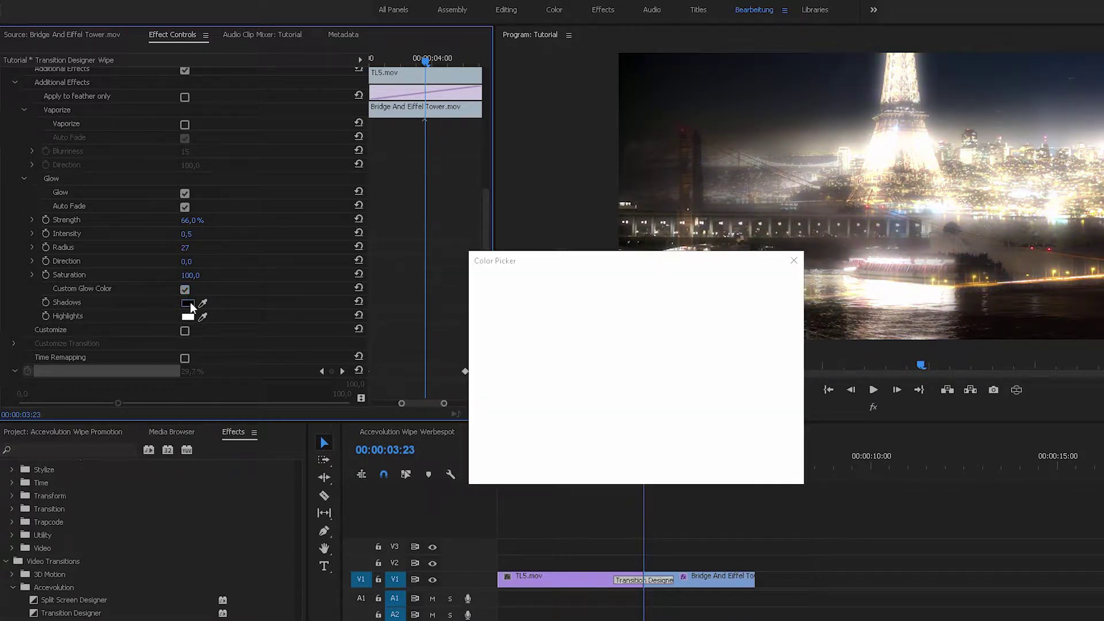
click(632, 366)
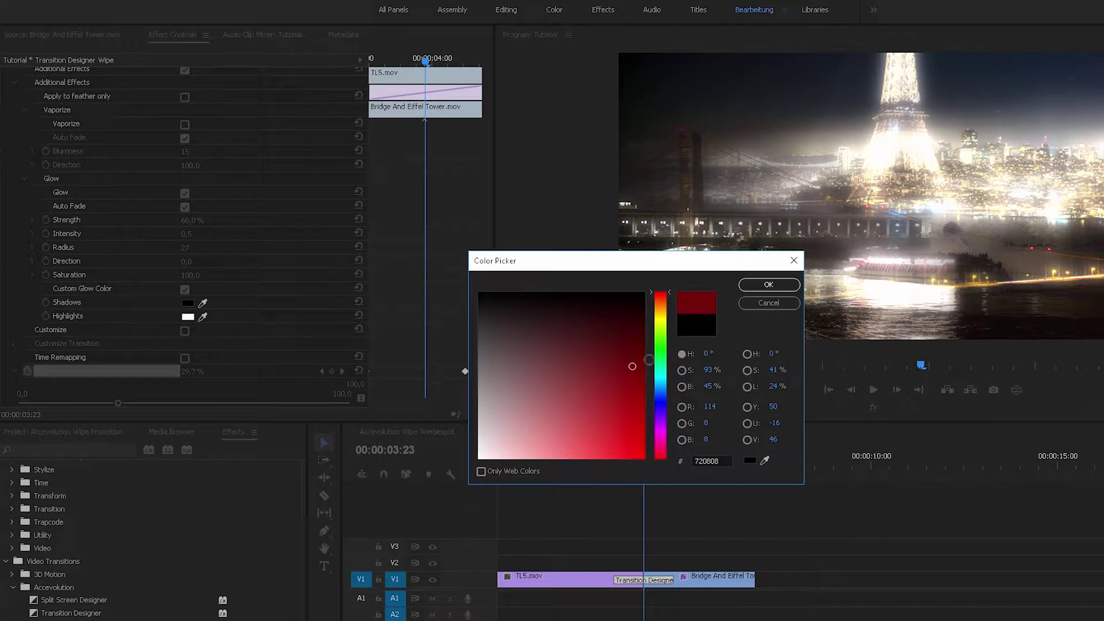
click(769, 286)
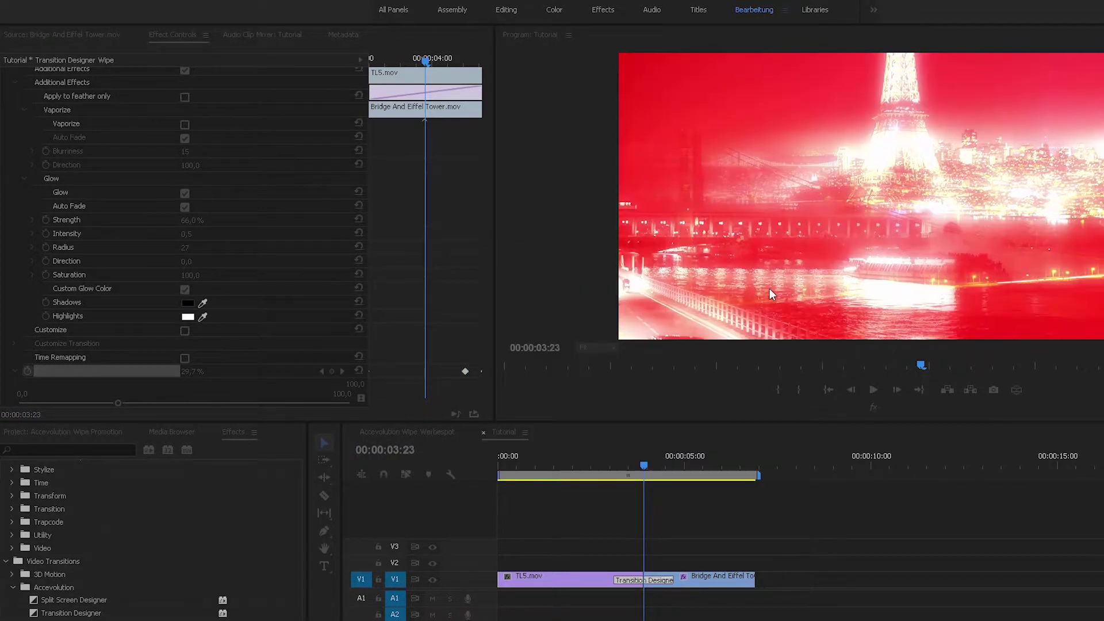
Step: Change the Shadows glow colour to yellow DBF027
click(190, 303)
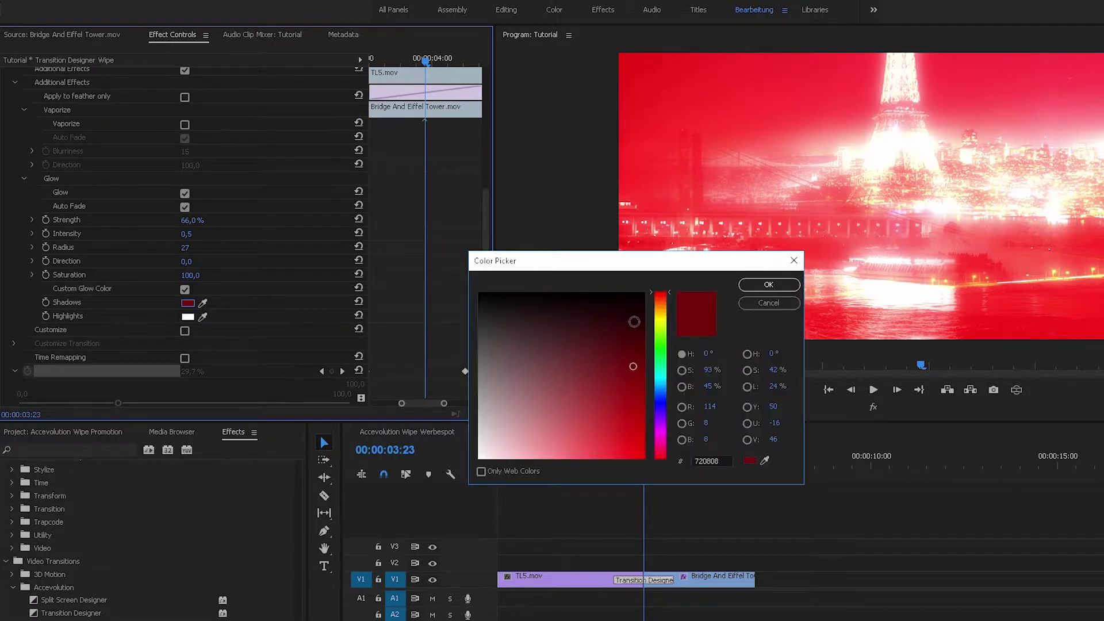
click(664, 323)
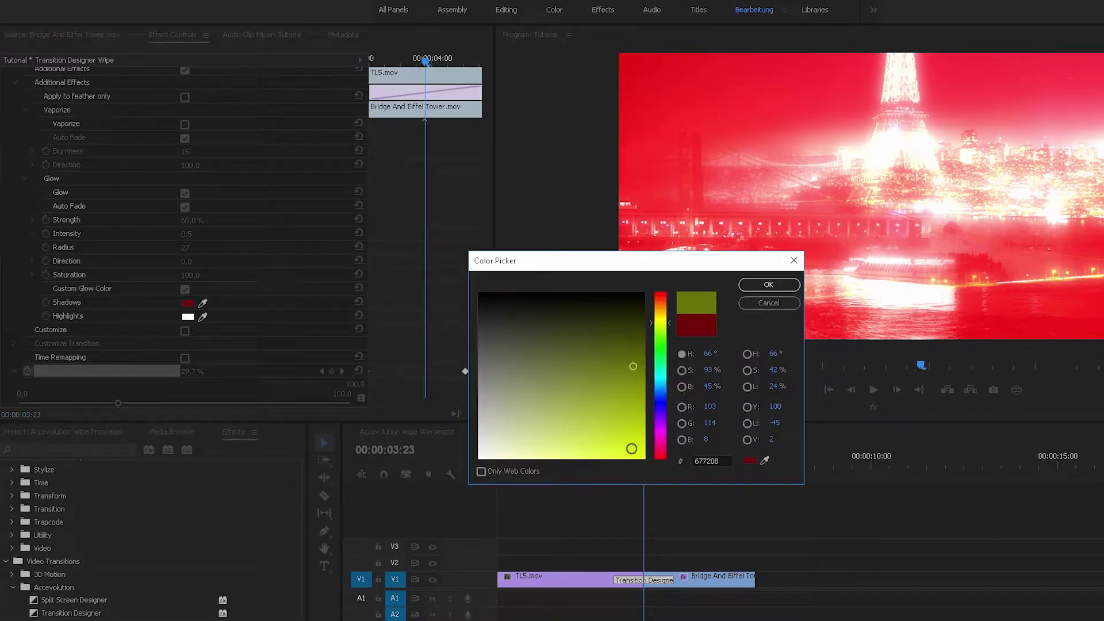
drag(631, 447, 618, 448)
click(765, 285)
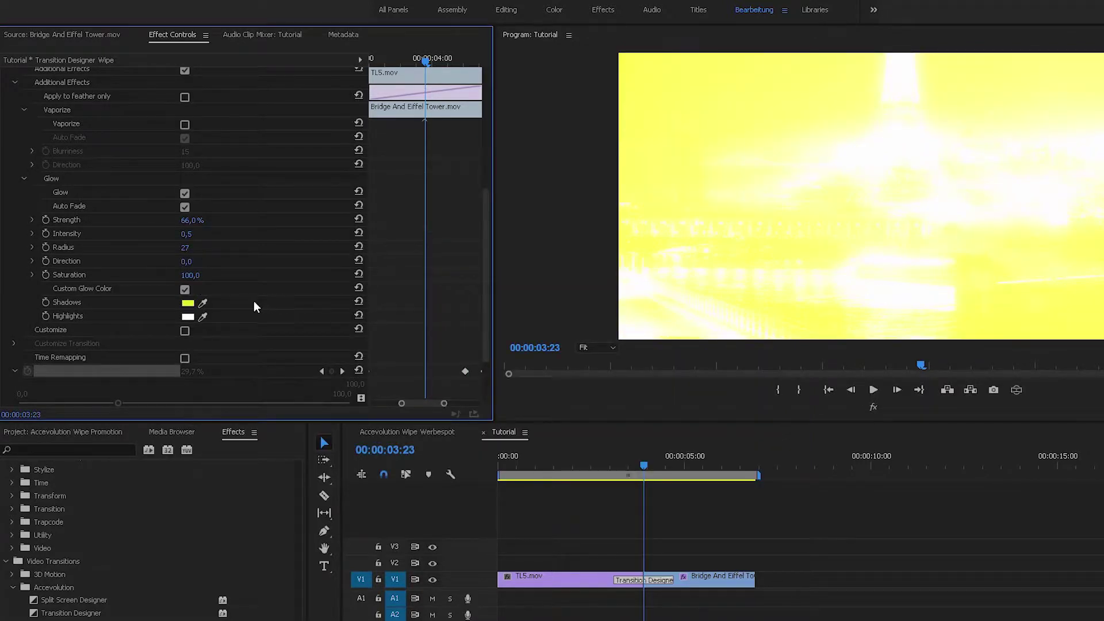
click(188, 316)
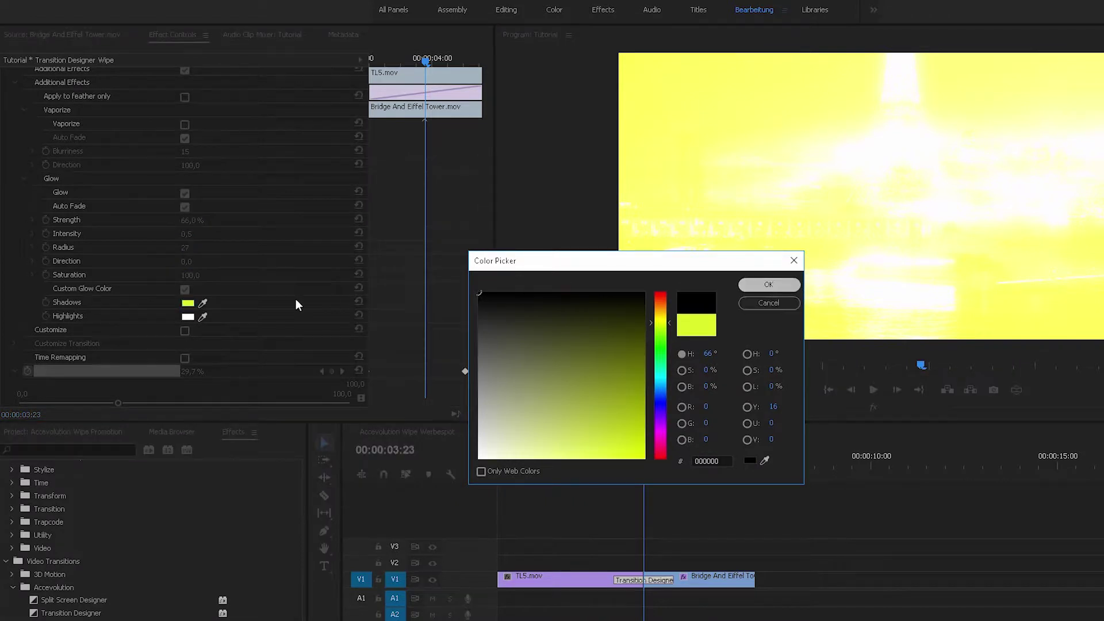
Step: Keep the Shadows black, set the glow Highlights to blue, and preview the transition
key(Escape)
click(188, 317)
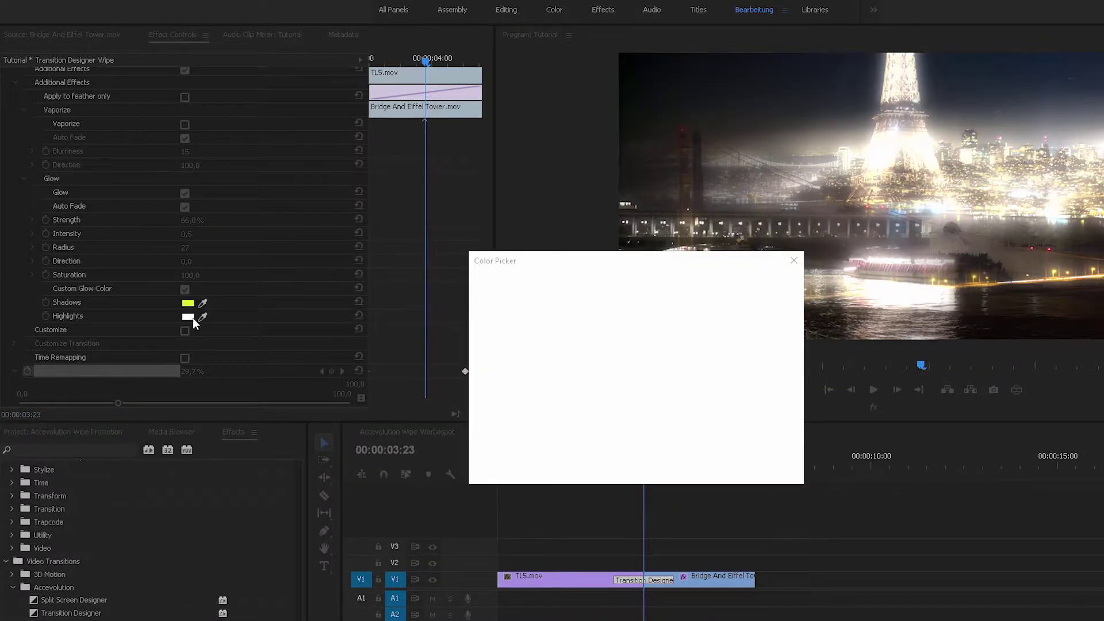
click(660, 403)
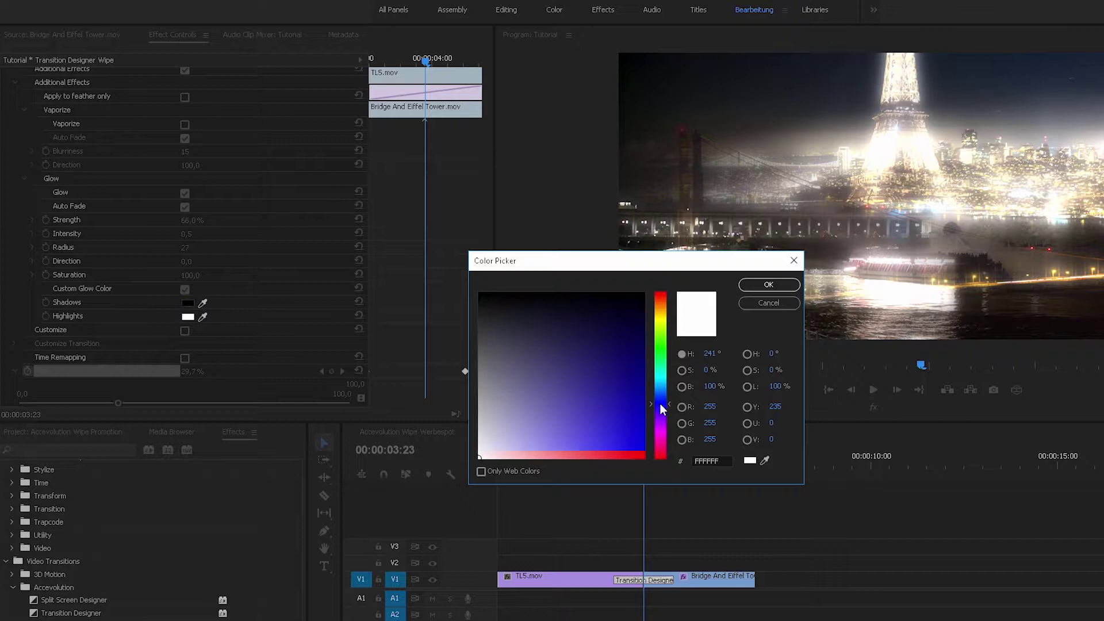
click(594, 456)
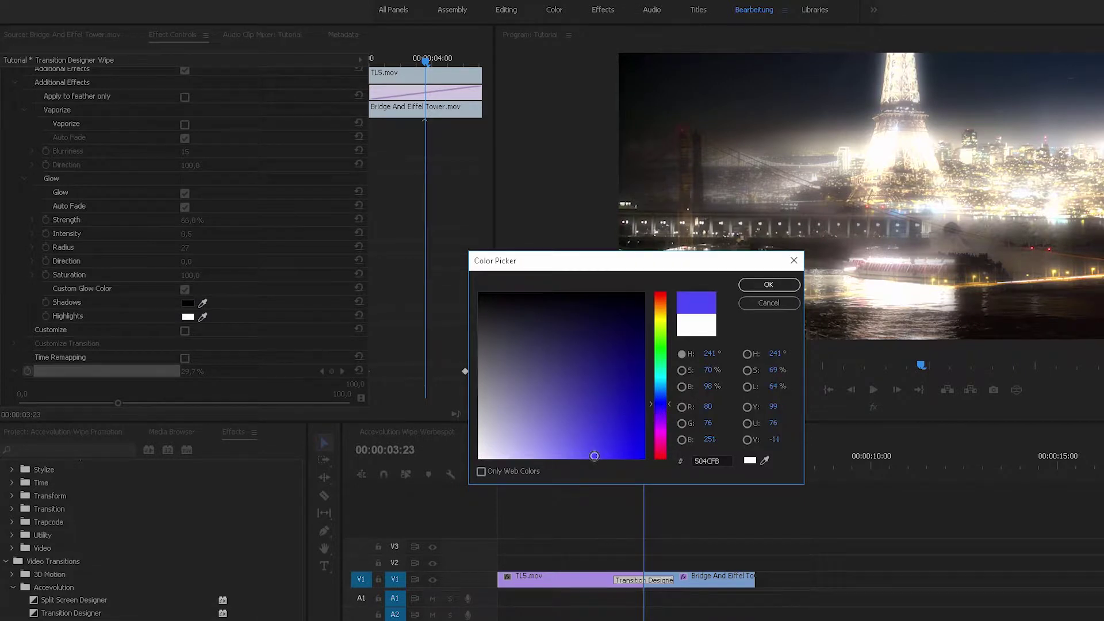
click(769, 287)
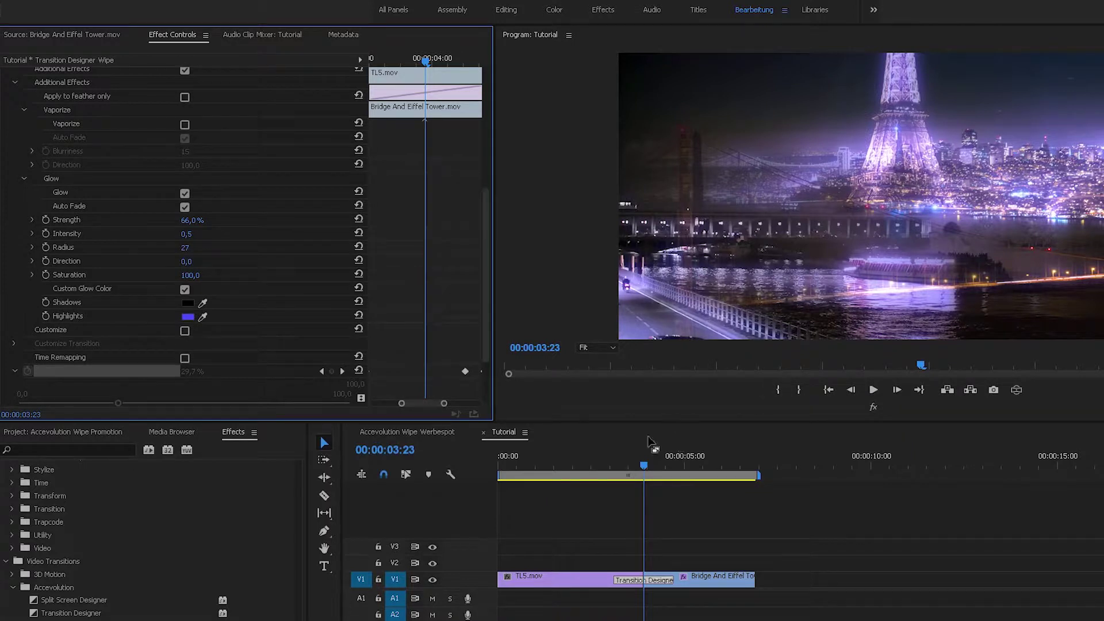
click(605, 467)
key(space)
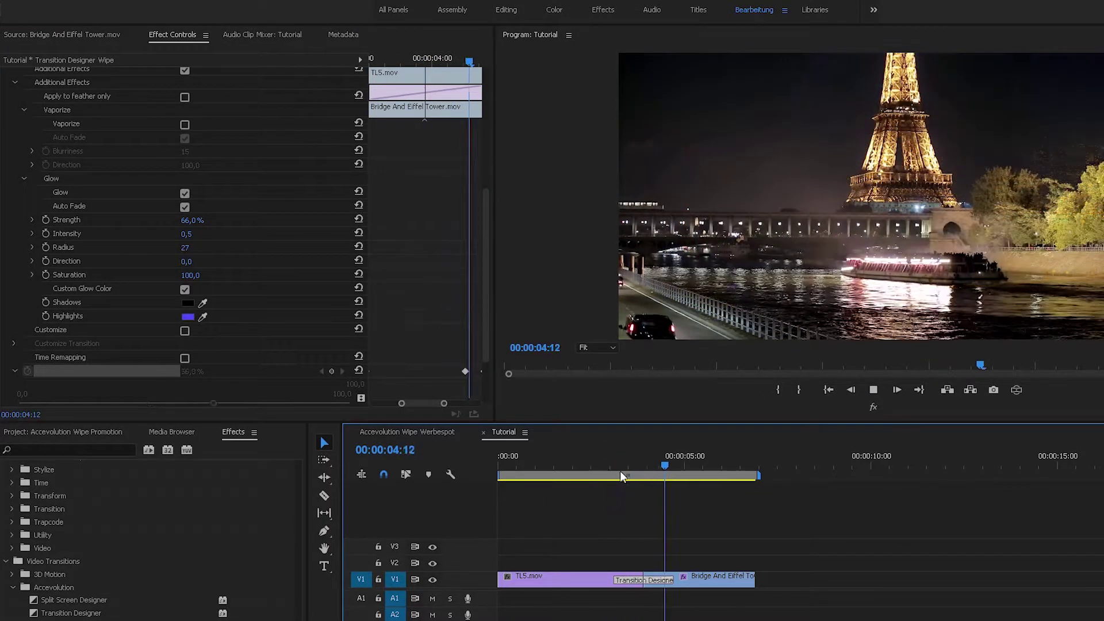
key(space)
click(645, 467)
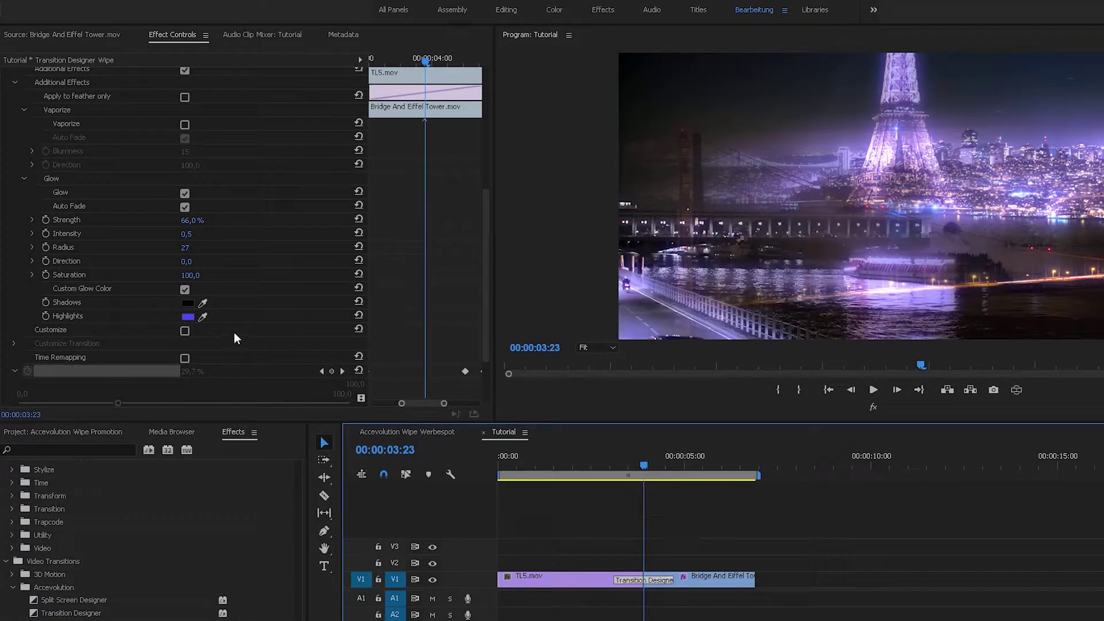
Step: Change the Highlights colour to cyan 1FE0F1 and preview the transition again
click(186, 317)
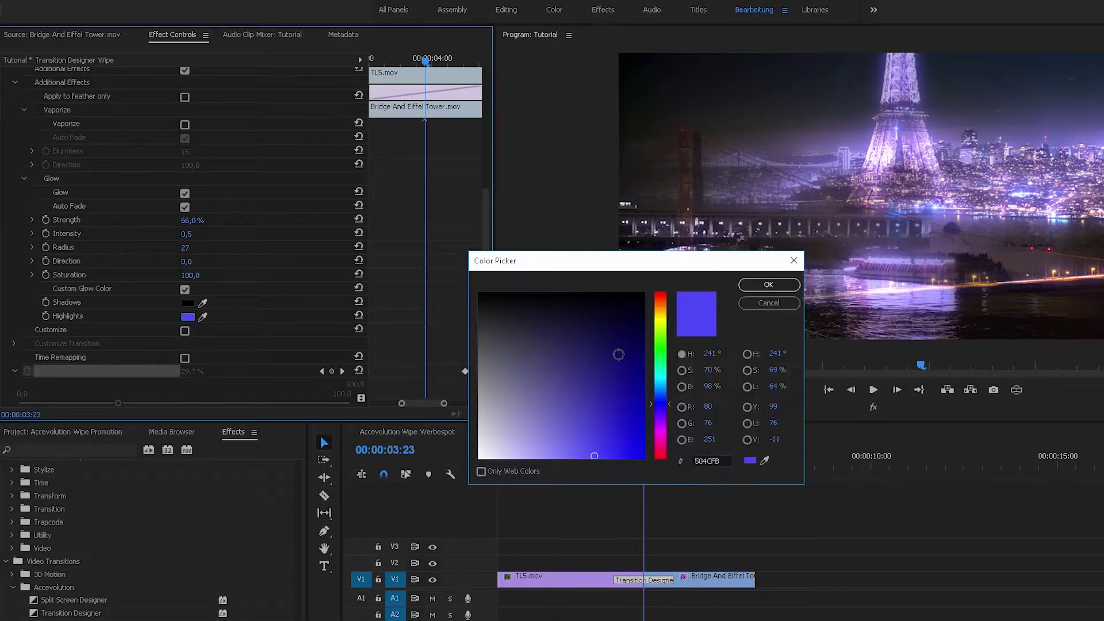
click(668, 376)
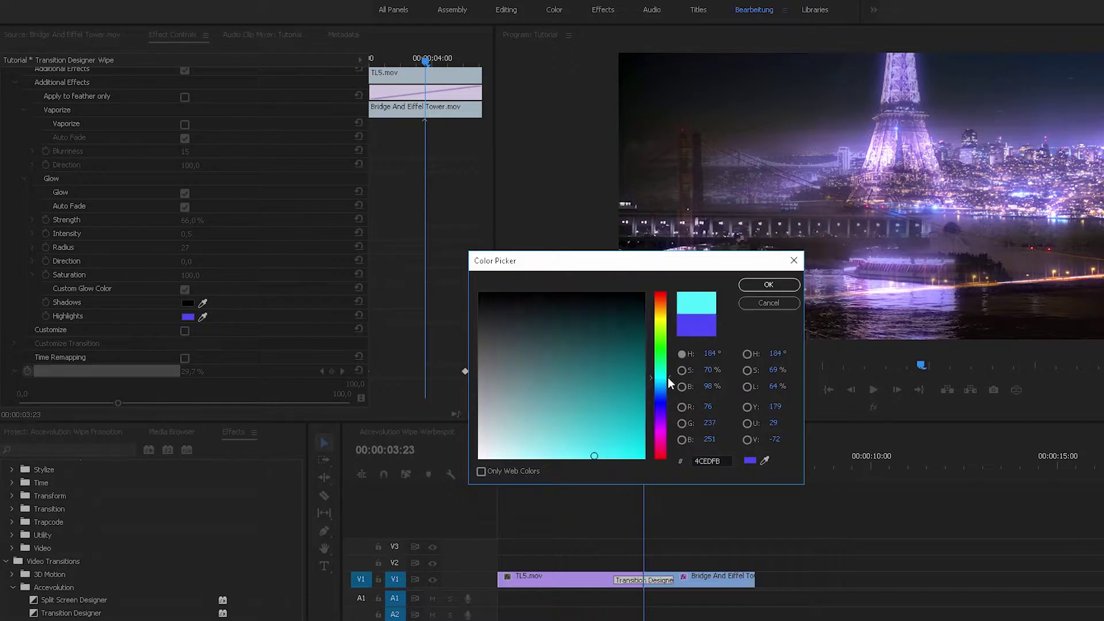
click(623, 449)
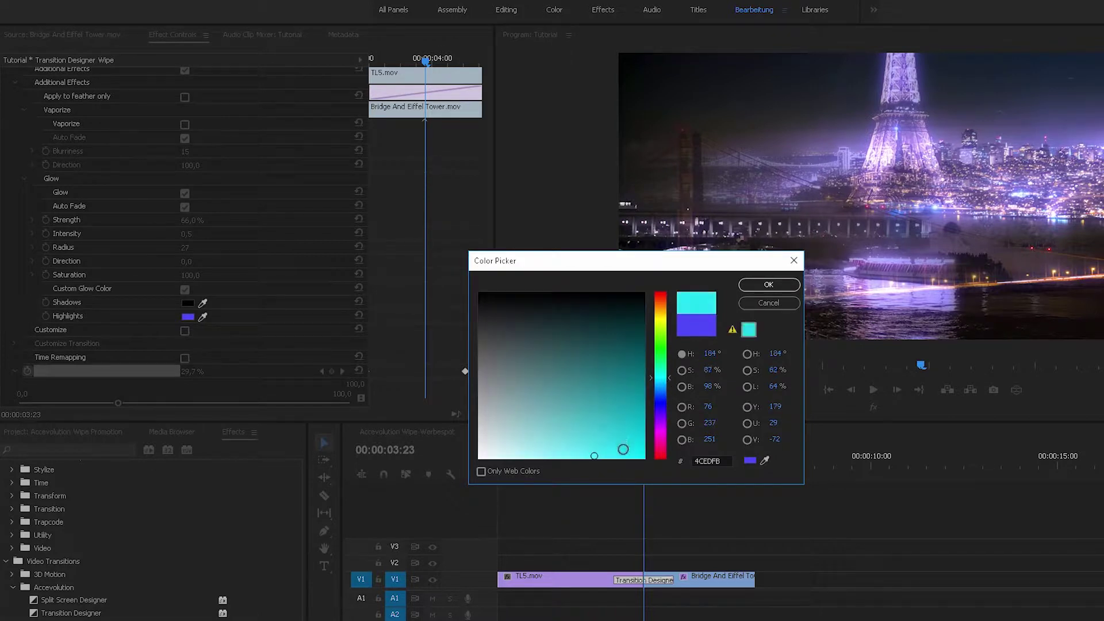
click(771, 284)
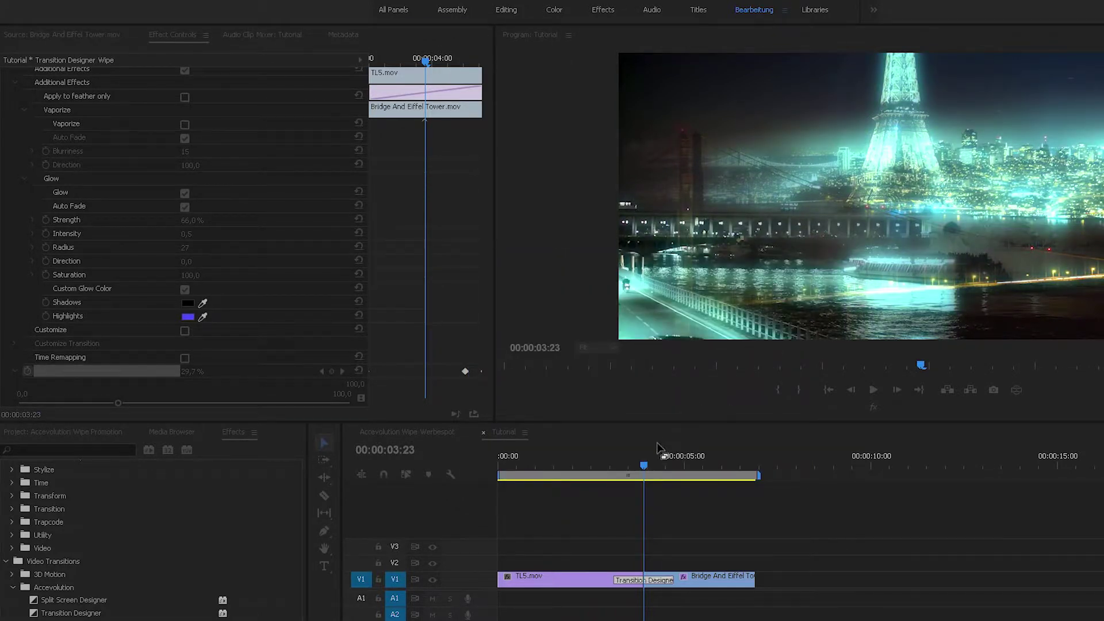
click(612, 467)
key(space)
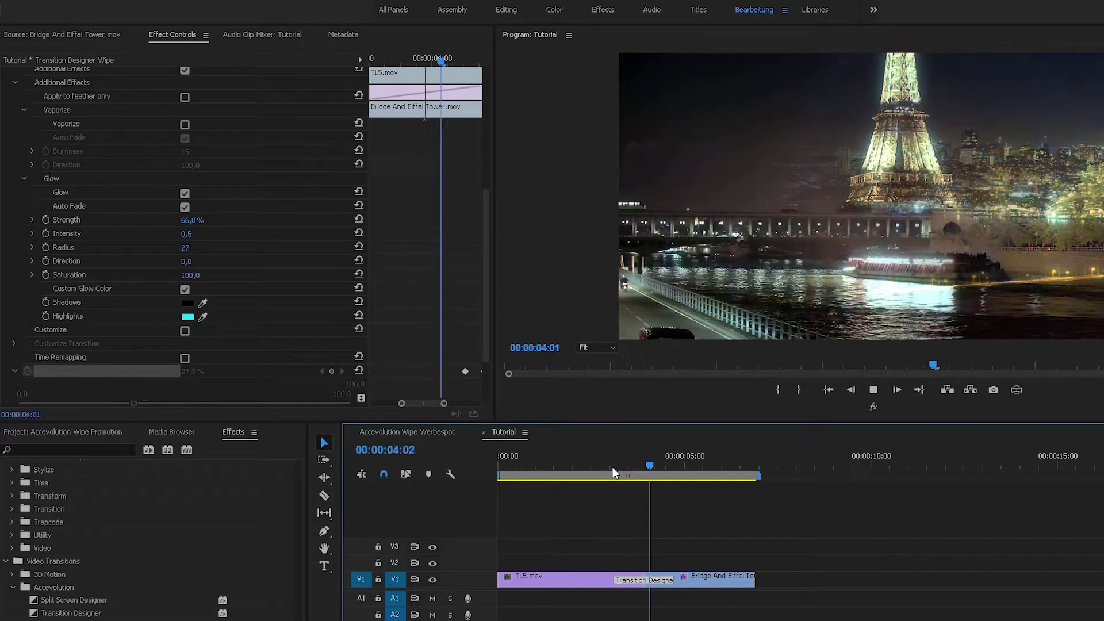
key(space)
key(Up)
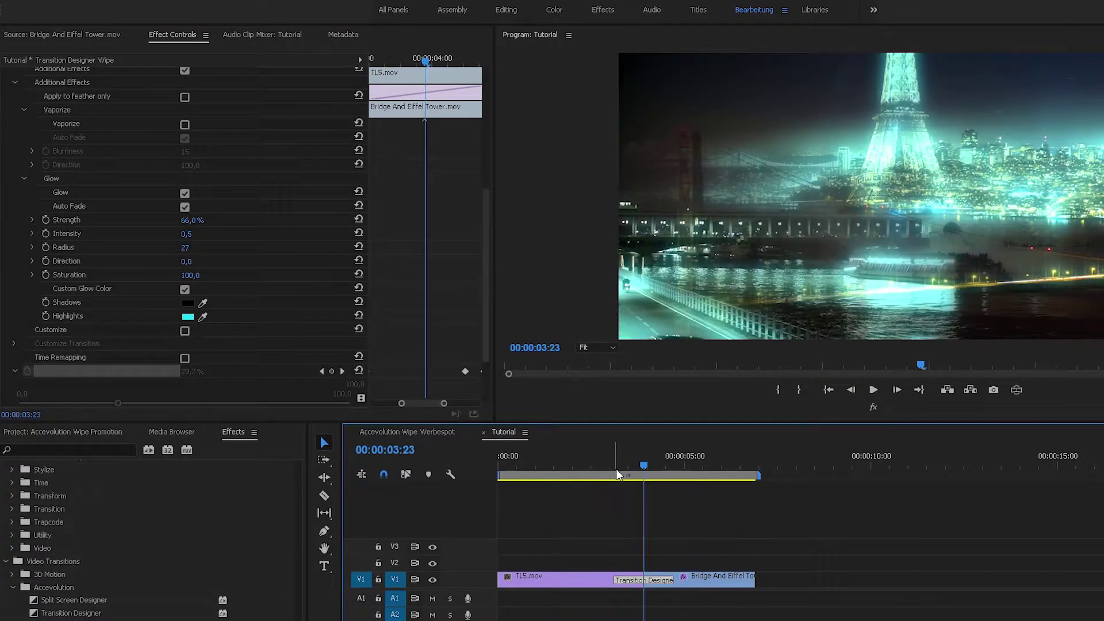
Step: Turn Vaporize on with Direction 0 and Blurriness 4
scroll(201, 188, up, 2)
click(184, 164)
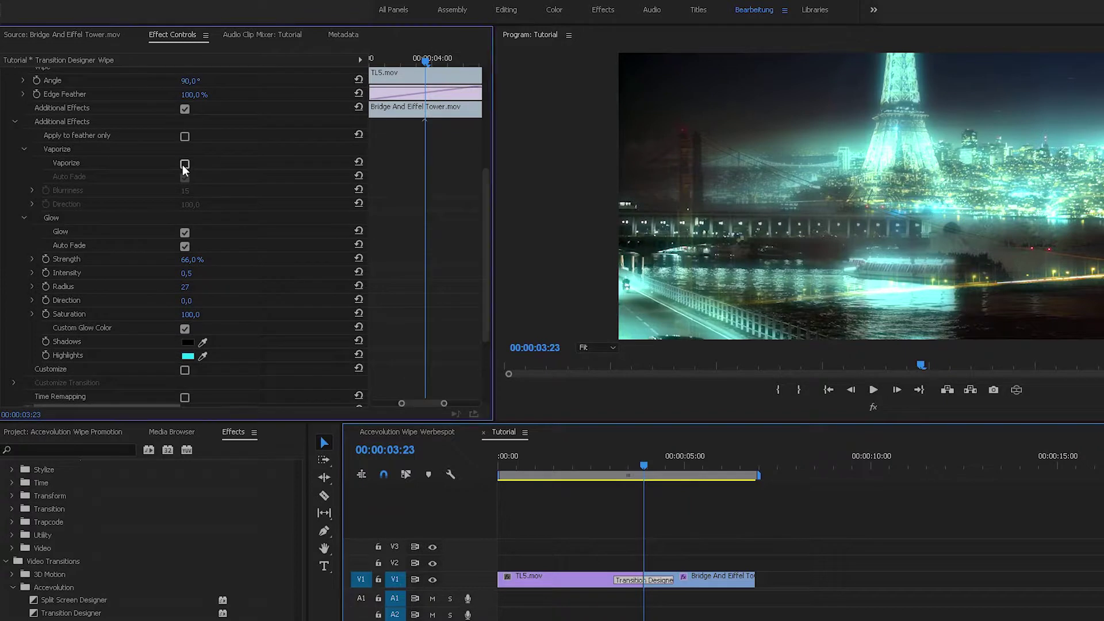
click(192, 205)
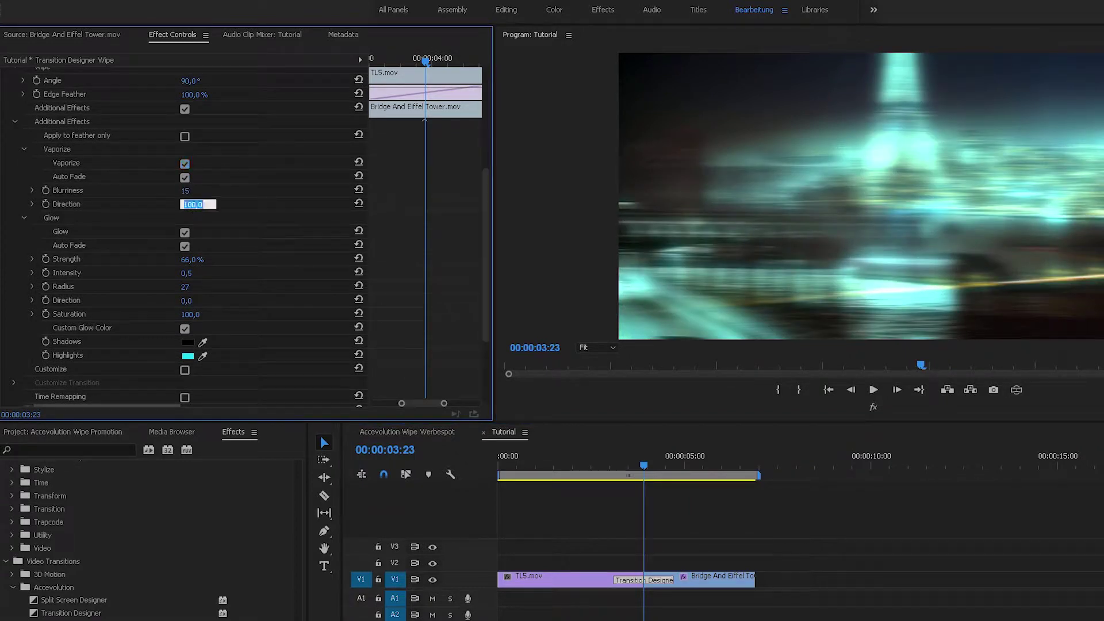
text(0)
key(Return)
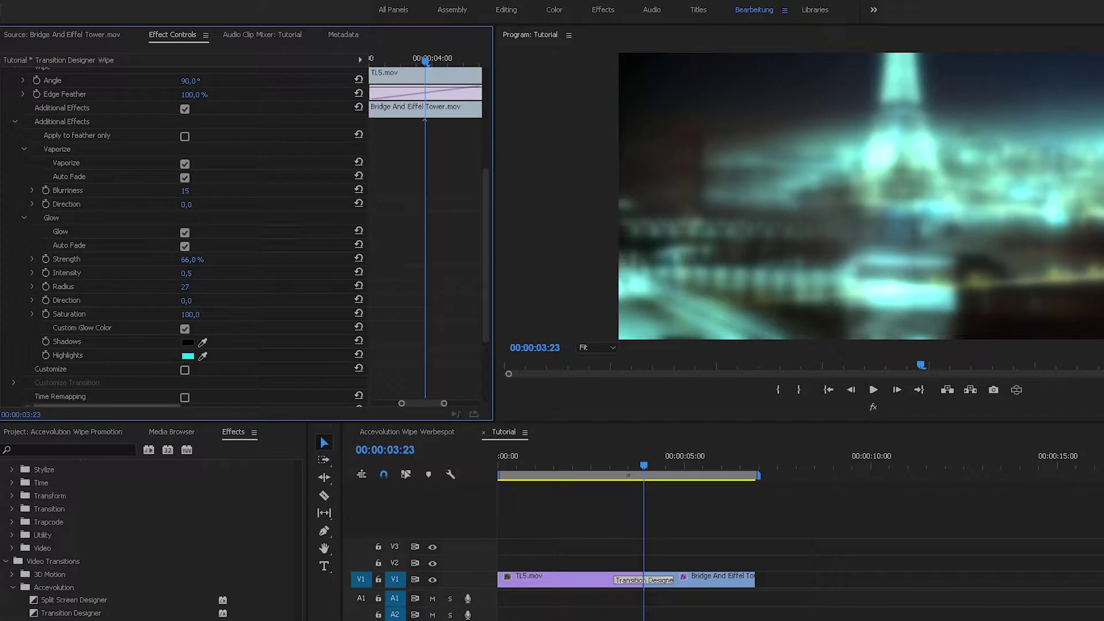
drag(184, 190, 161, 191)
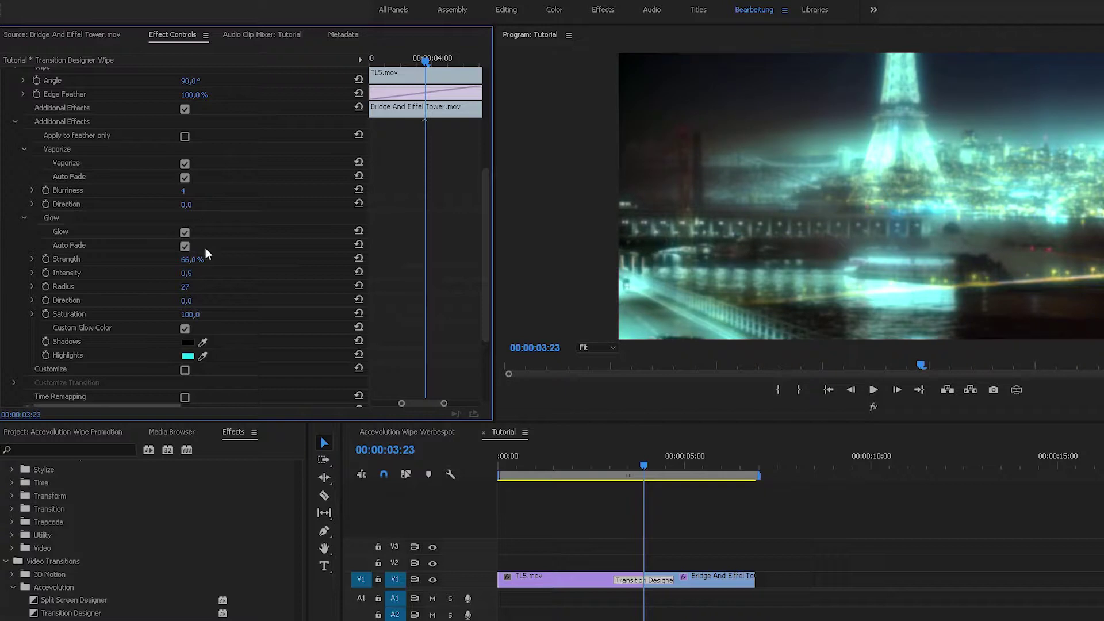
Step: Lower Glow Strength to 48% and preview, parking at the 03:23 edit point
drag(192, 259, 181, 259)
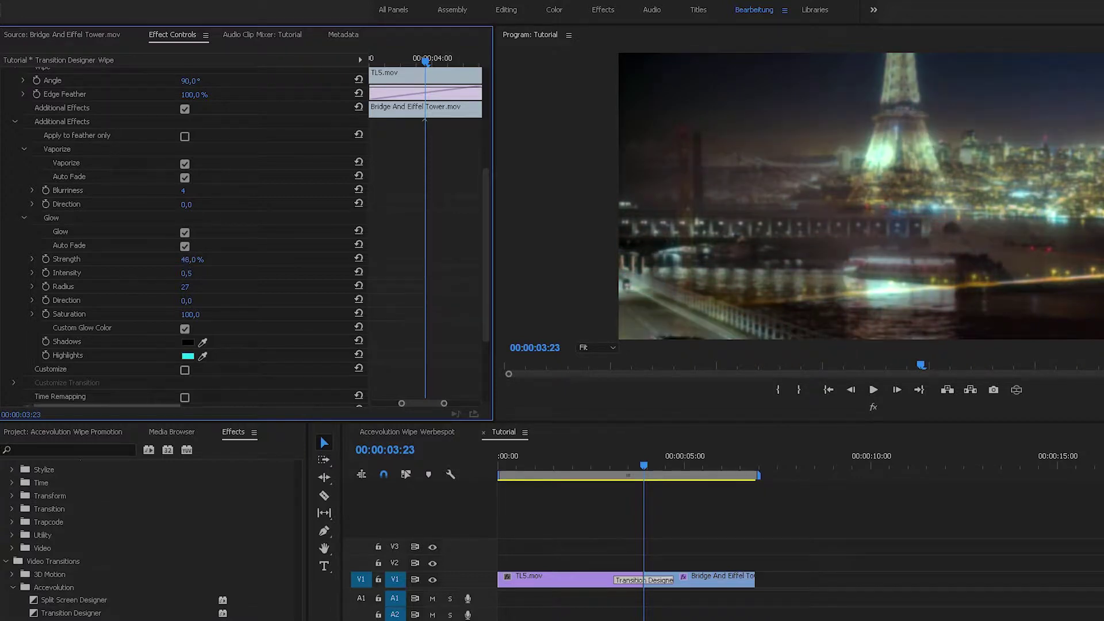
click(609, 462)
key(space)
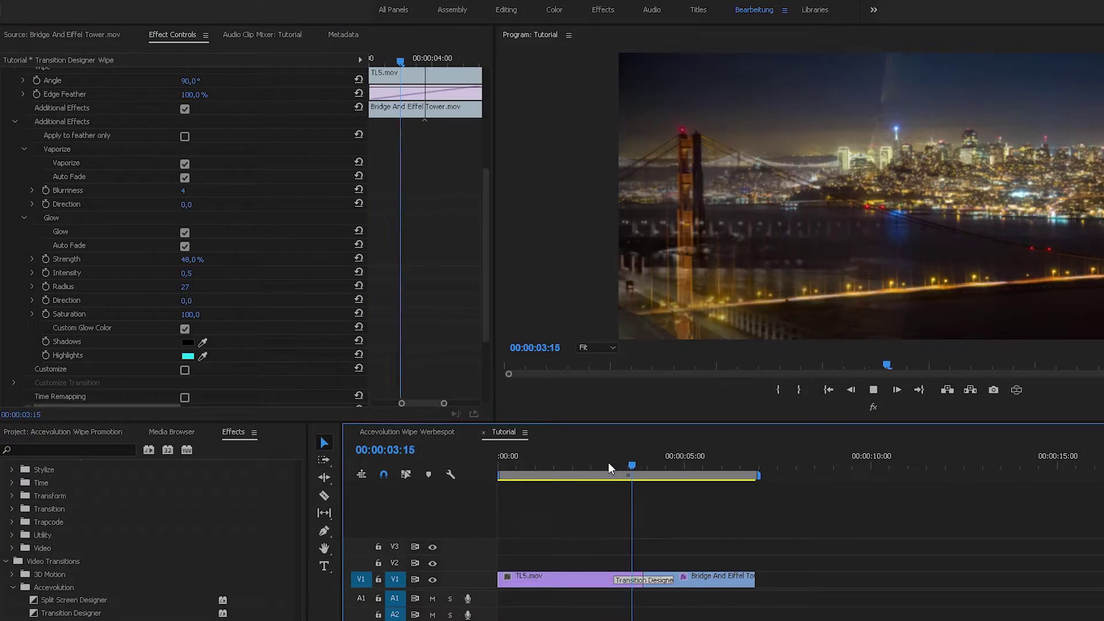
key(space)
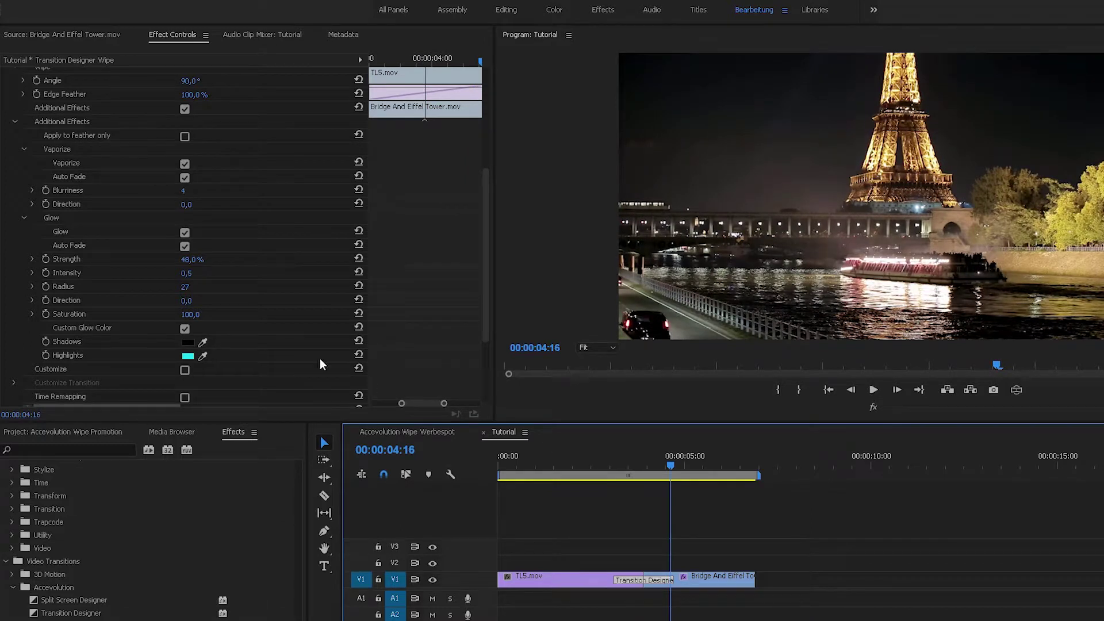
scroll(268, 353, down, 2)
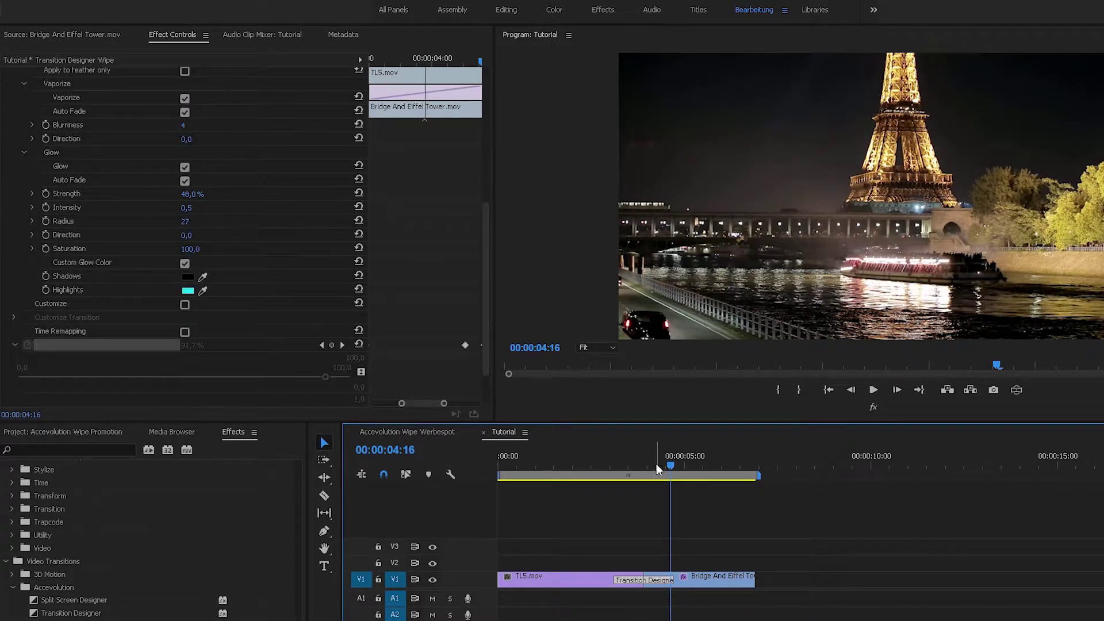
drag(657, 464, 643, 464)
Step: Enable Customize and set the Custom Source to Image
click(184, 305)
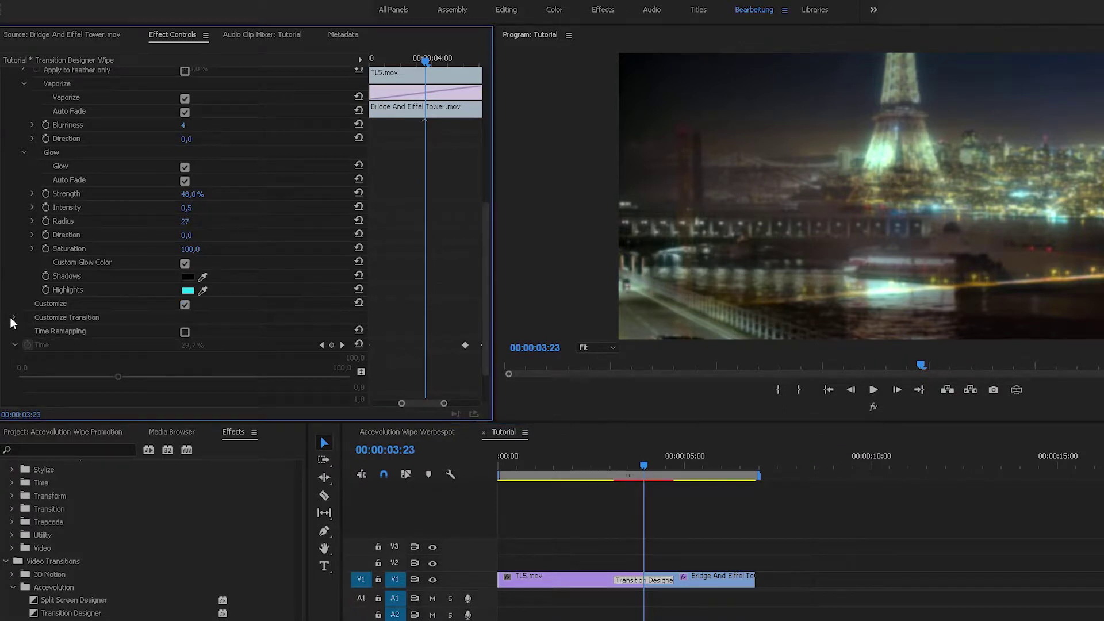
click(13, 318)
scroll(334, 252, down, 1)
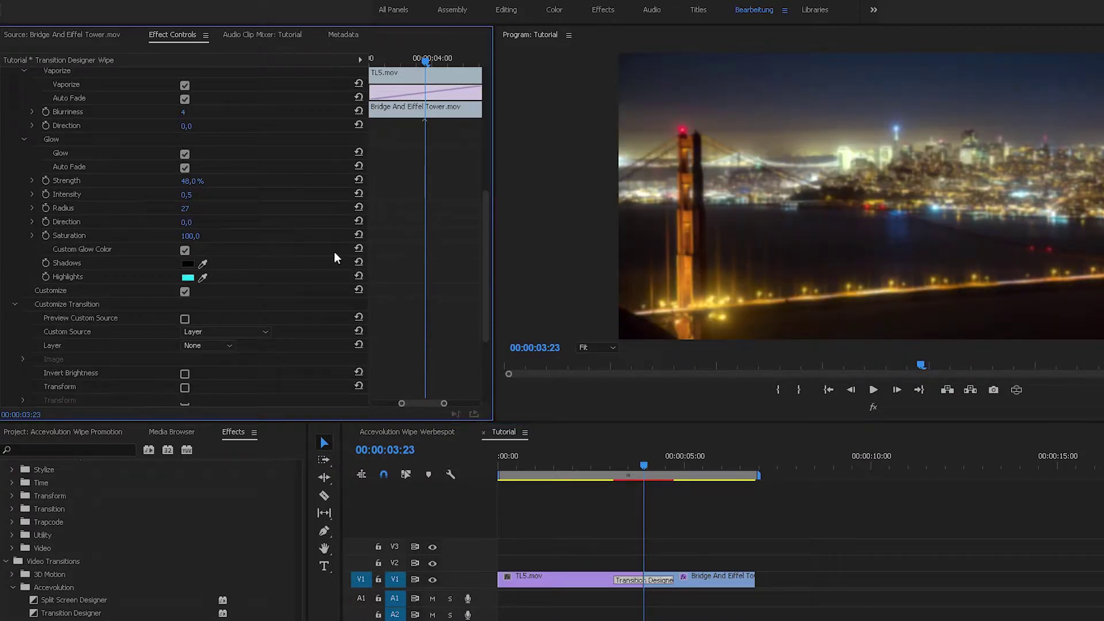
scroll(334, 256, down, 3)
click(239, 268)
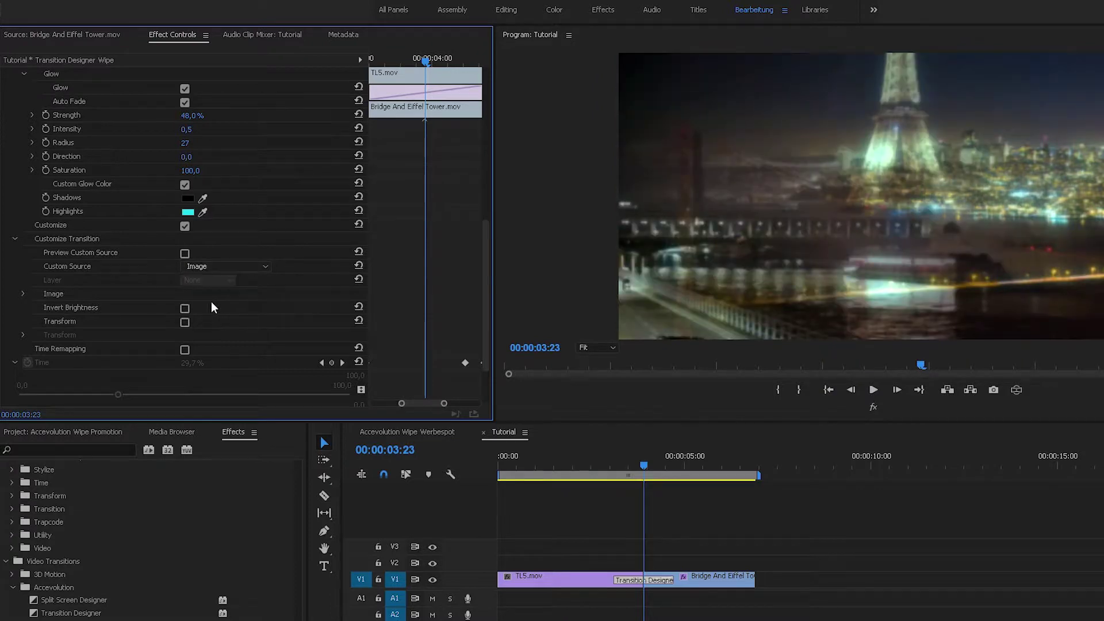
click(24, 293)
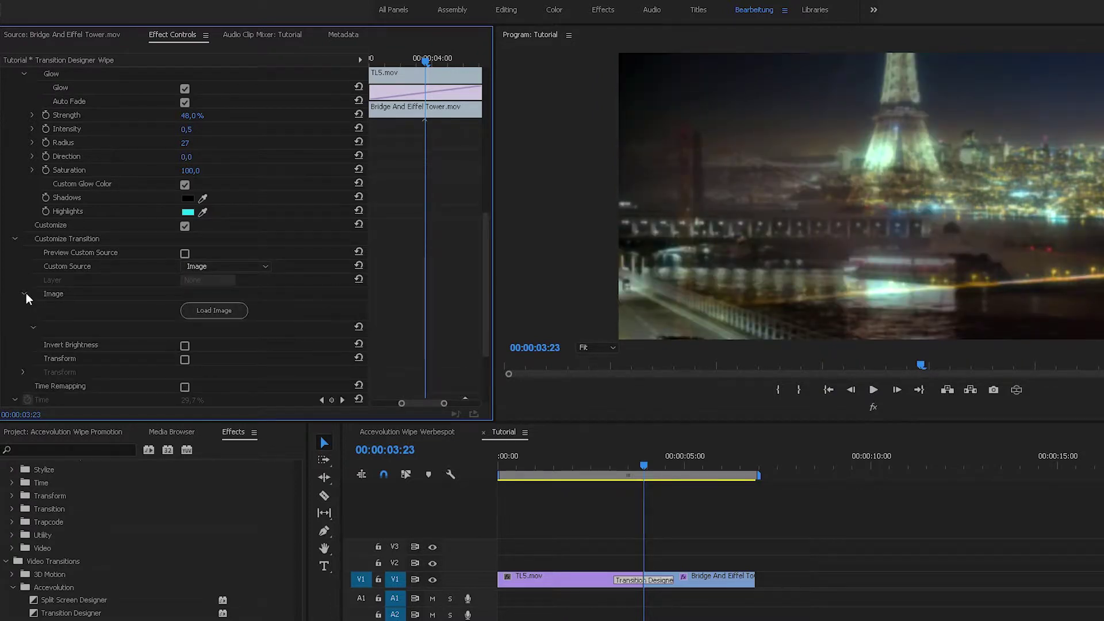
Step: Load 01_PP_02.psd from the 01_general wipe presets as the image, then start a preview
click(208, 309)
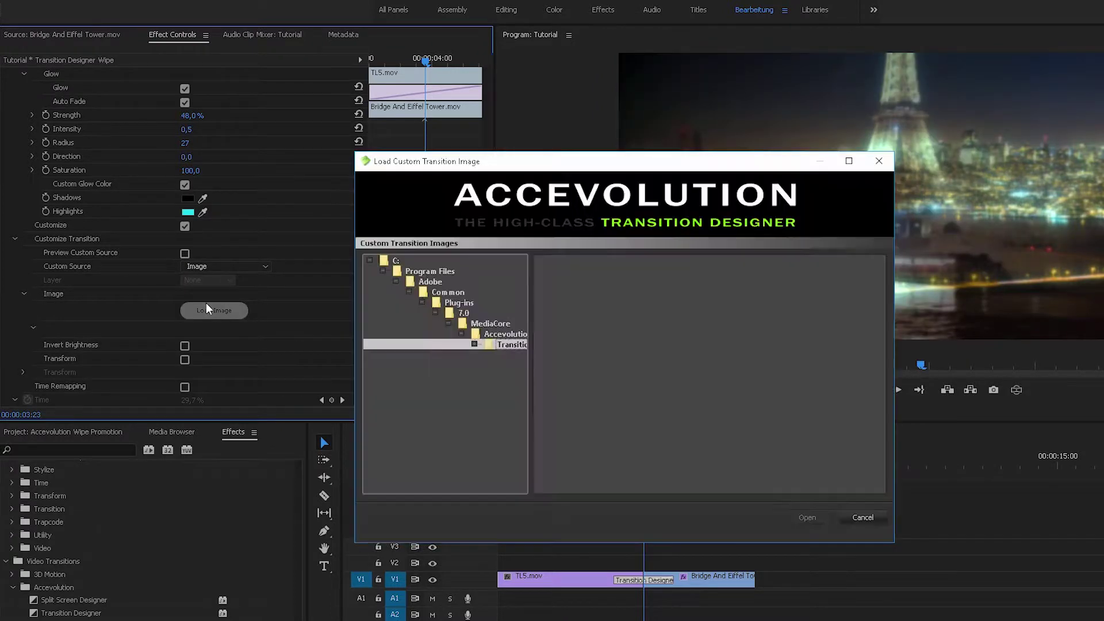
click(369, 261)
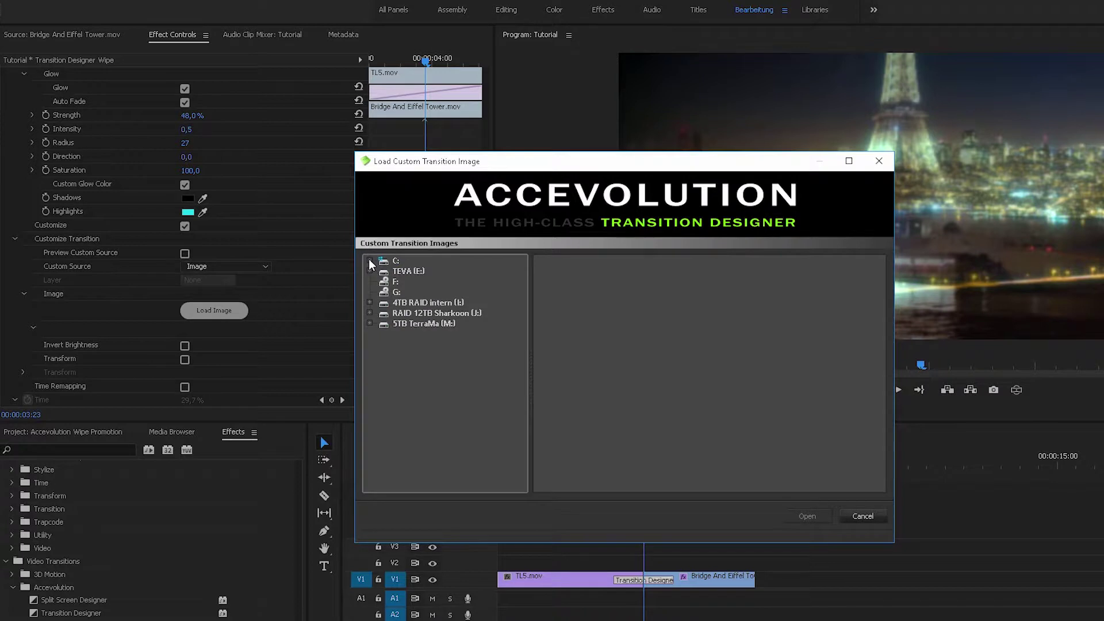
click(369, 323)
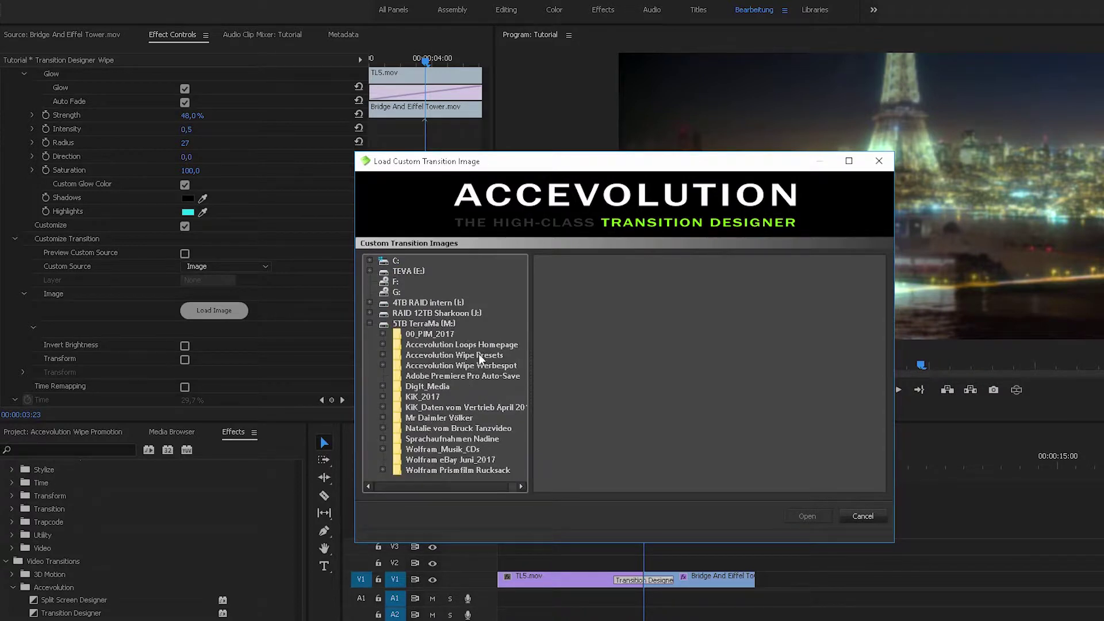
click(383, 355)
click(442, 367)
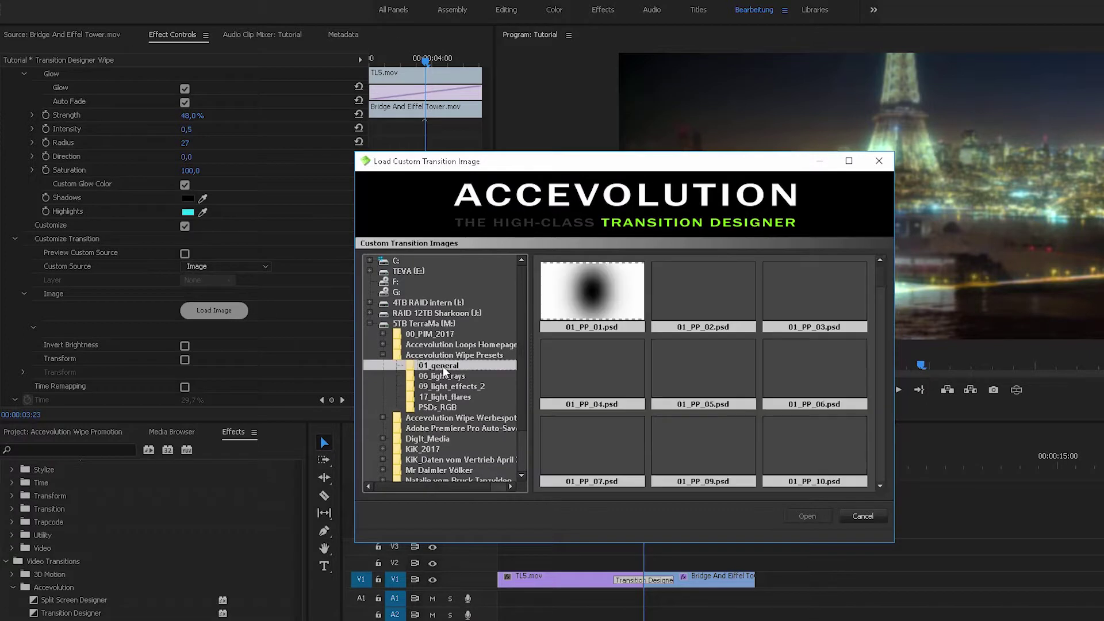
click(664, 318)
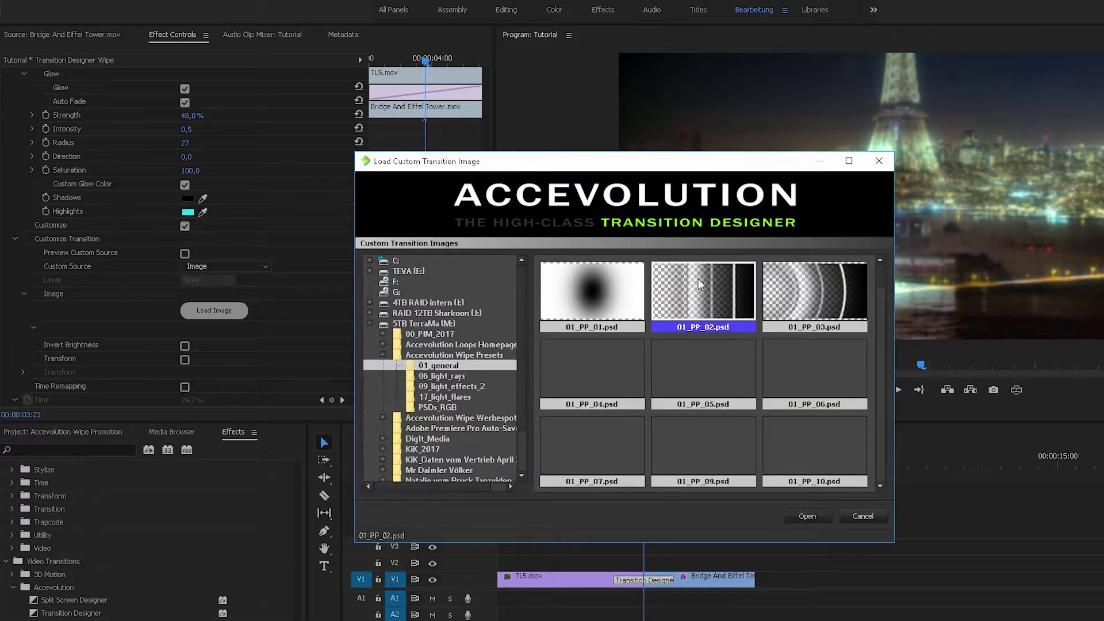
click(817, 516)
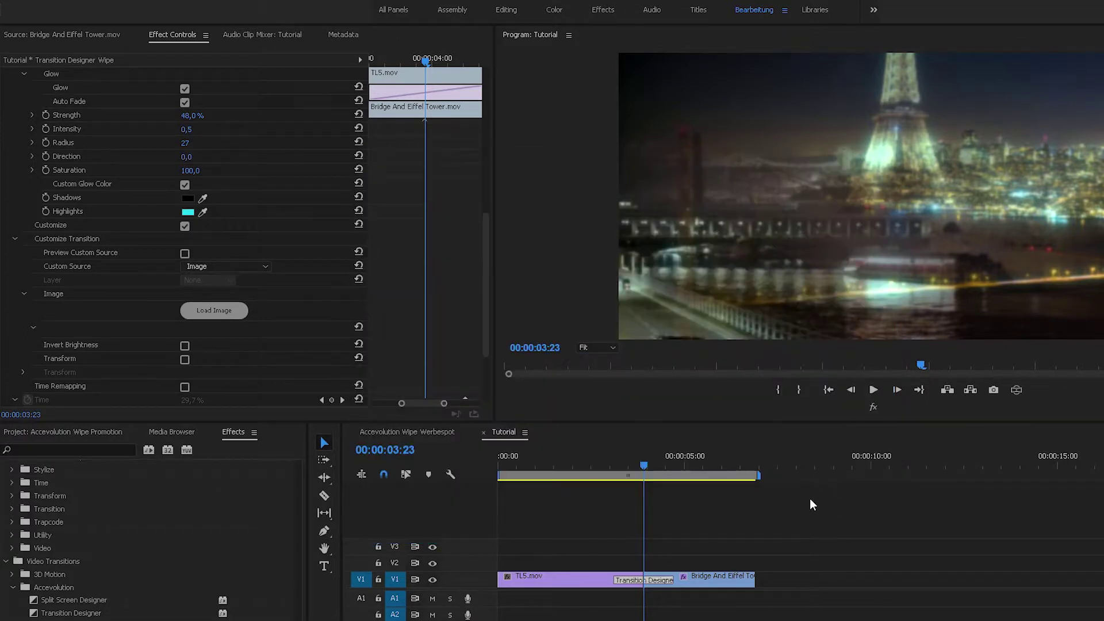
click(605, 457)
key(space)
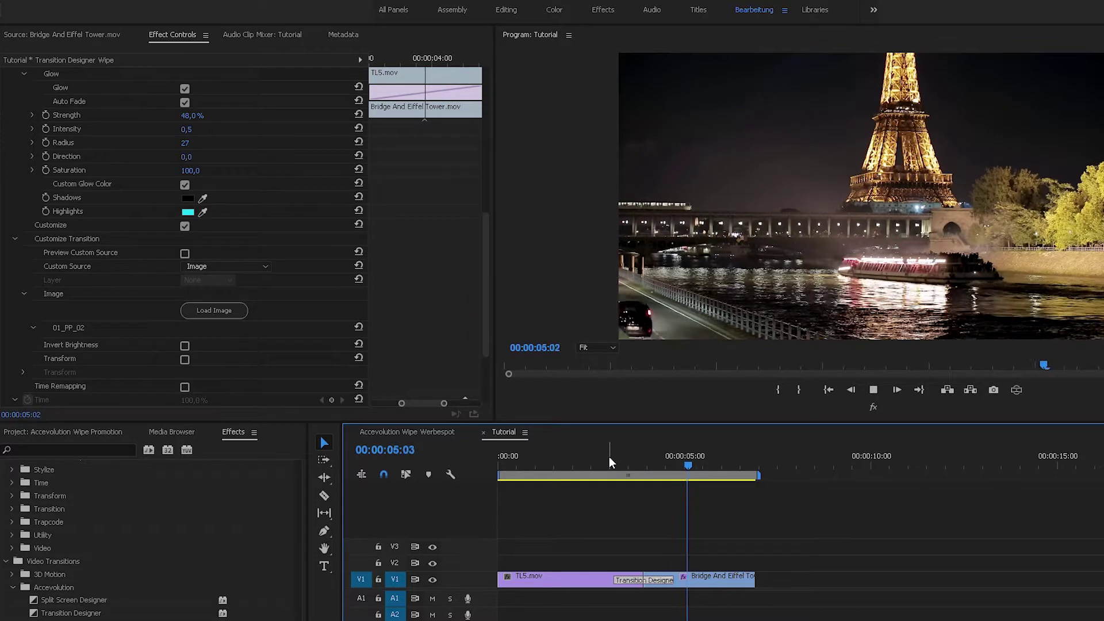
Step: Preview the 01_PP_02 wipe into the Eiffel Tower clip
click(609, 457)
key(space)
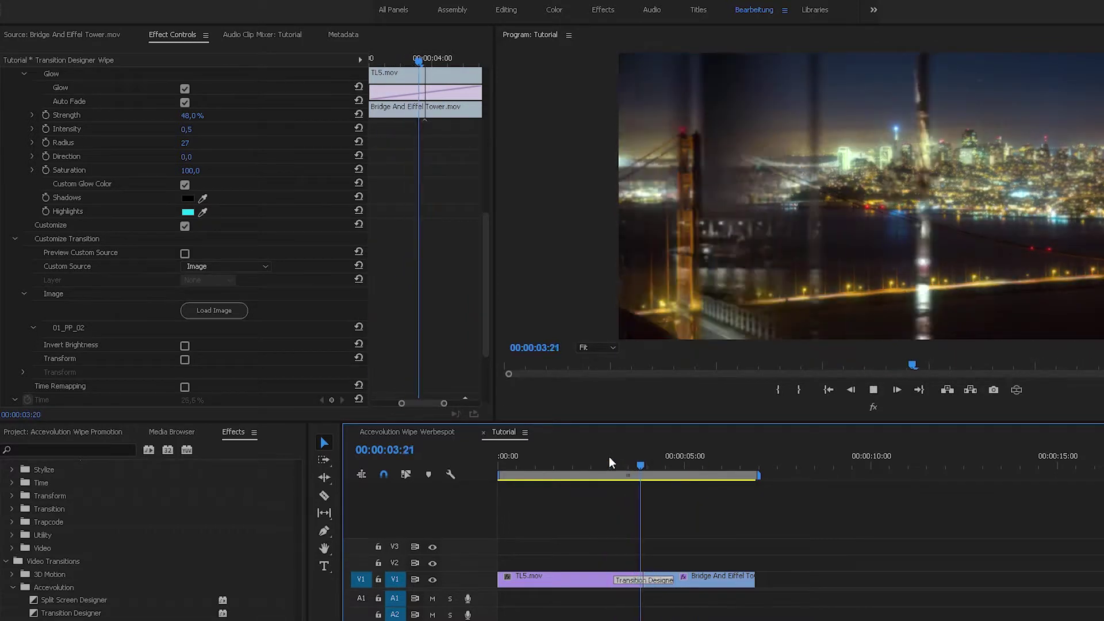
key(Up)
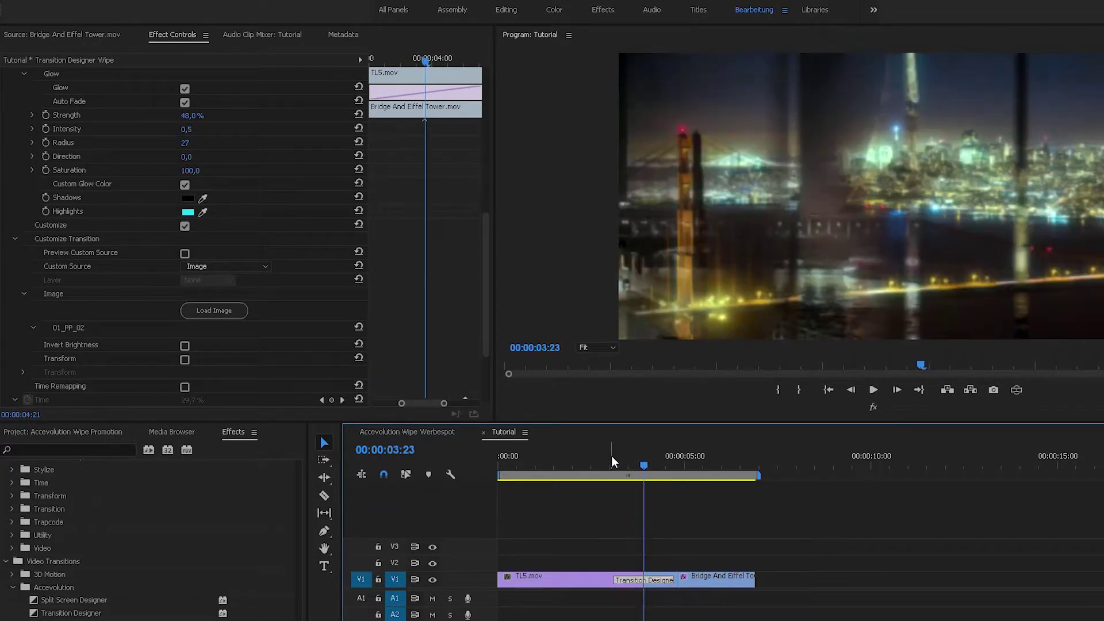
Step: Replace the custom wipe image with 01_PP_10.psd from 01_general
click(219, 308)
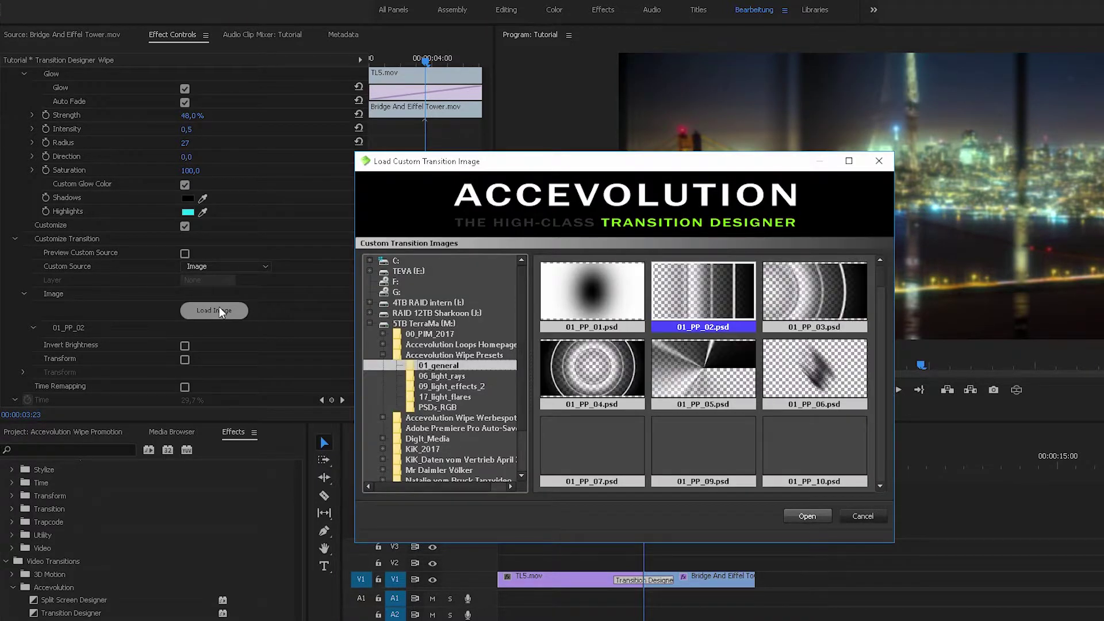
click(880, 391)
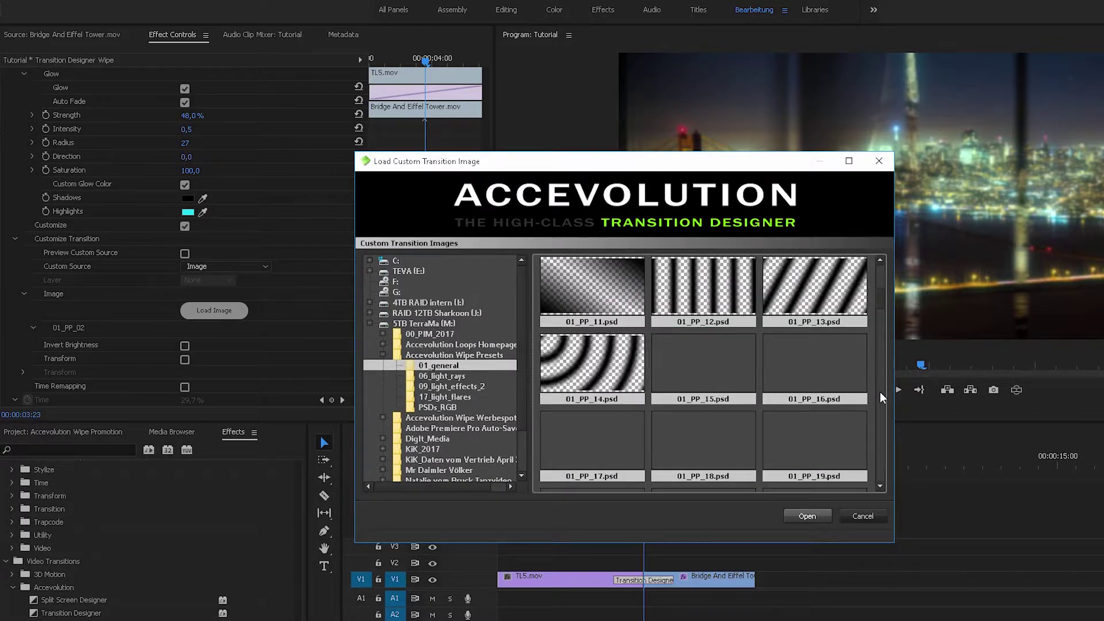
click(884, 272)
click(853, 439)
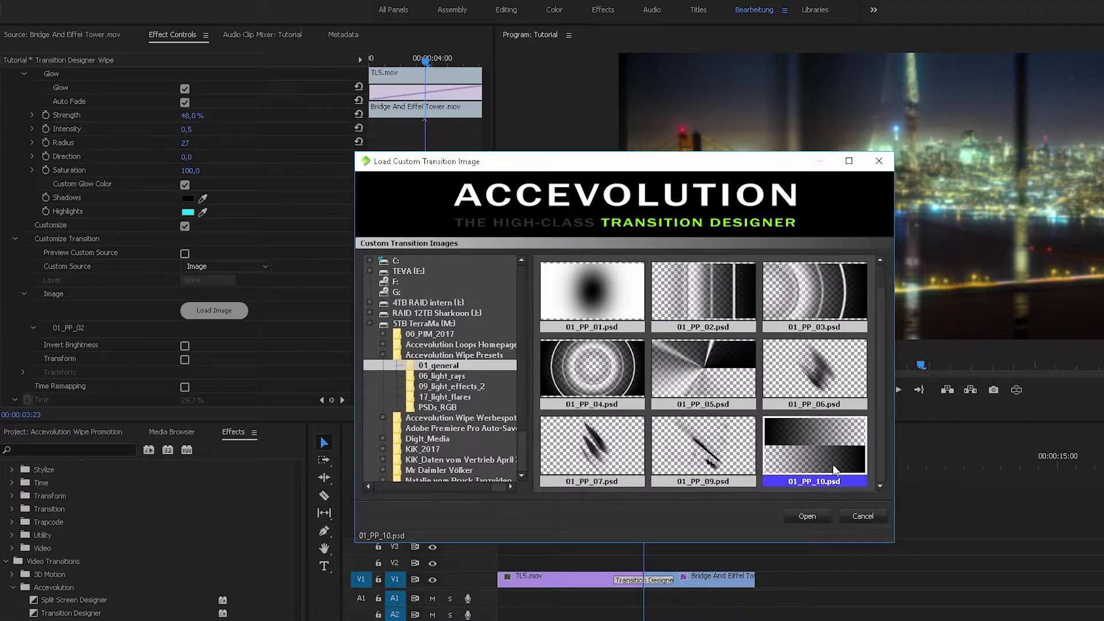
click(813, 515)
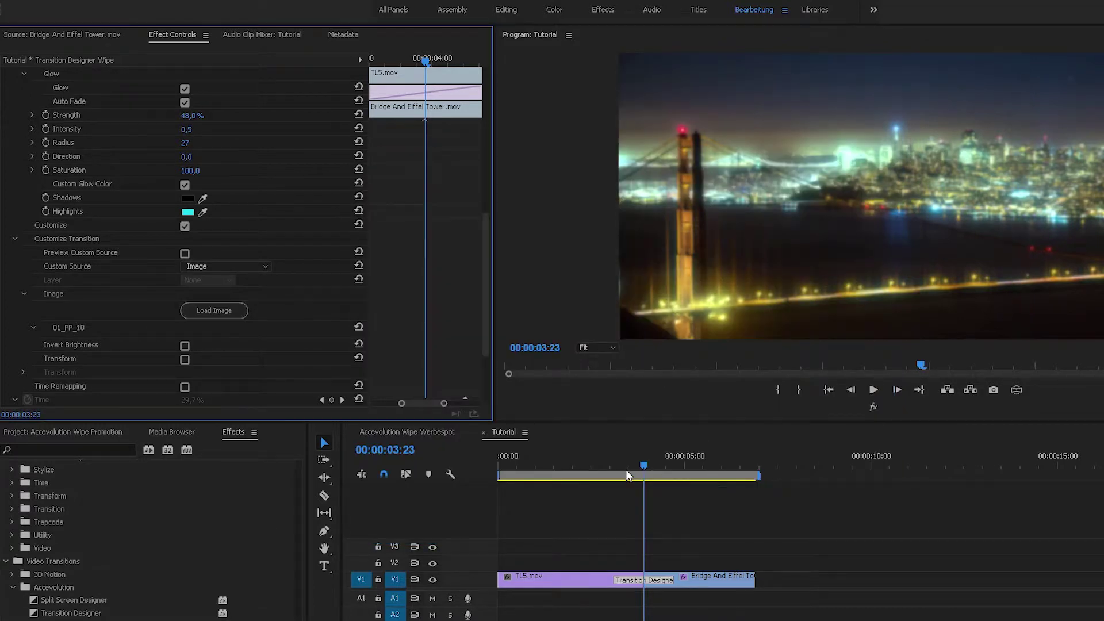
Step: Play back the transition from just before it to preview the current wipe image
click(602, 457)
key(space)
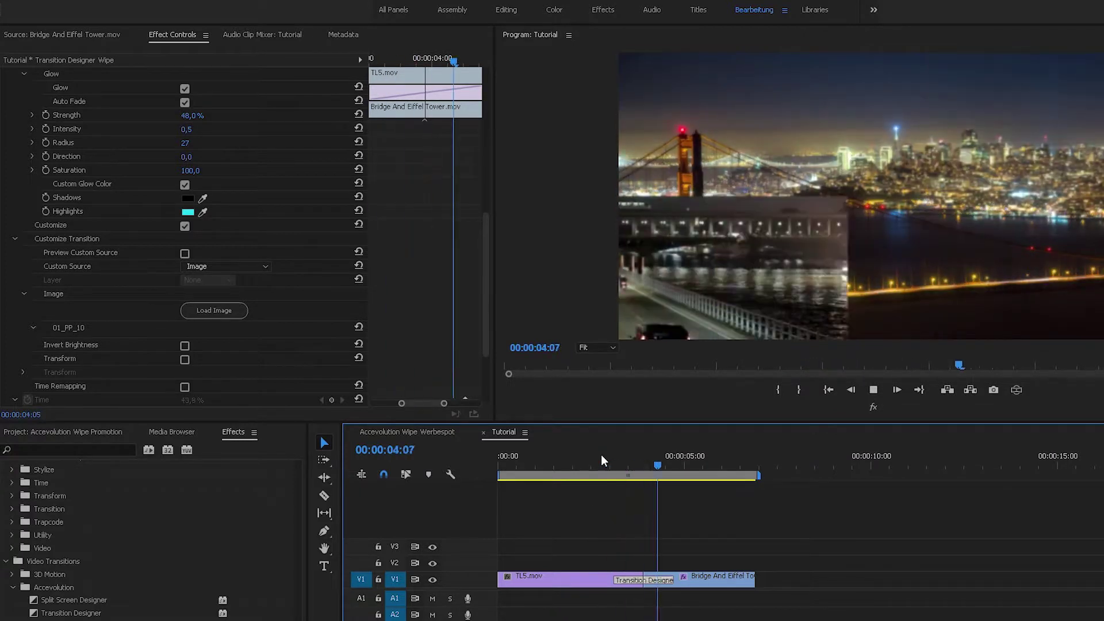
click(601, 457)
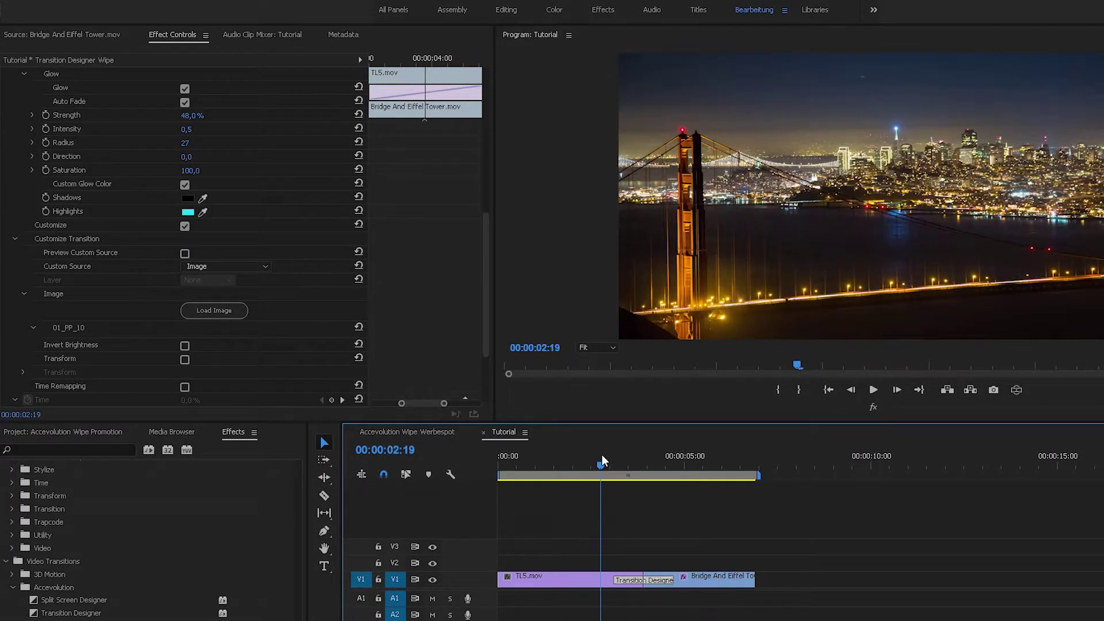
Step: Load 01_PP_36 as the transition's custom wipe image
click(219, 313)
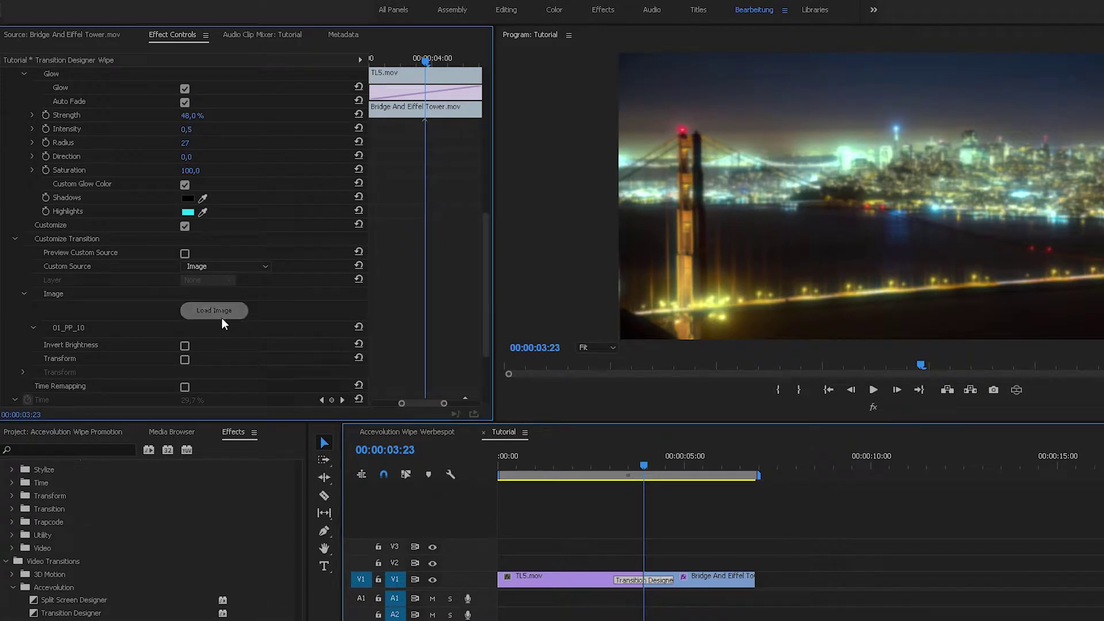
drag(883, 278, 873, 367)
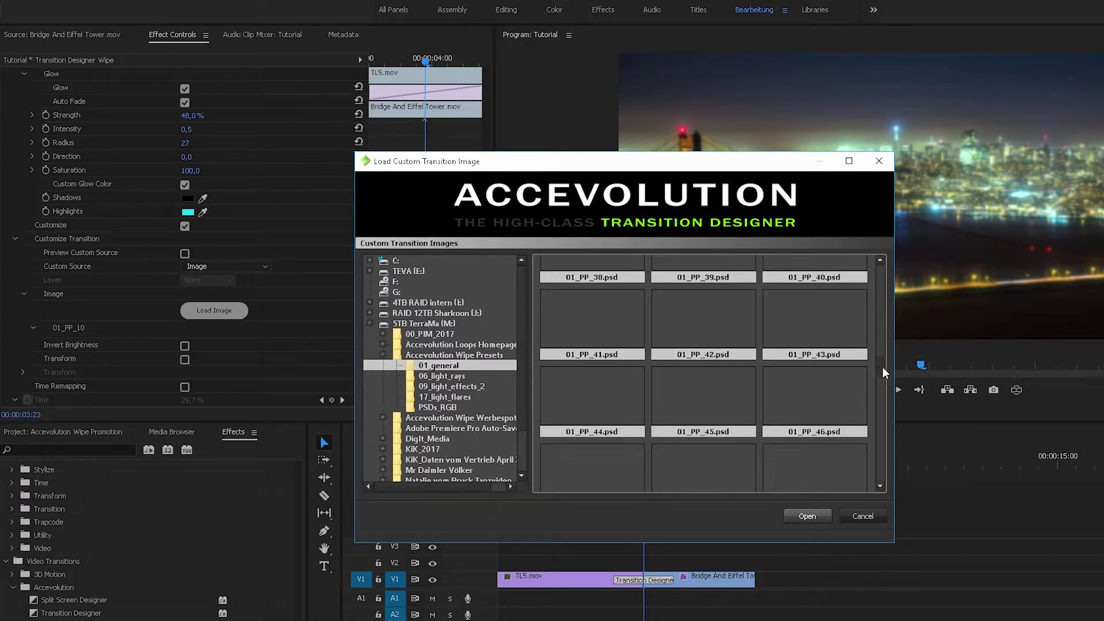
drag(877, 367, 883, 356)
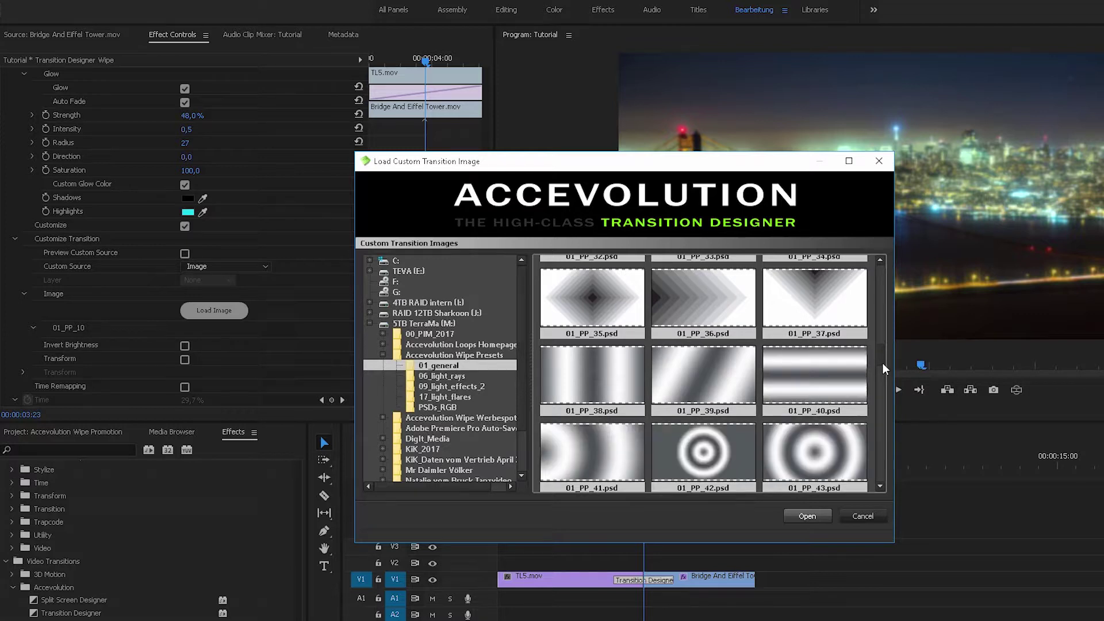
click(692, 302)
click(807, 518)
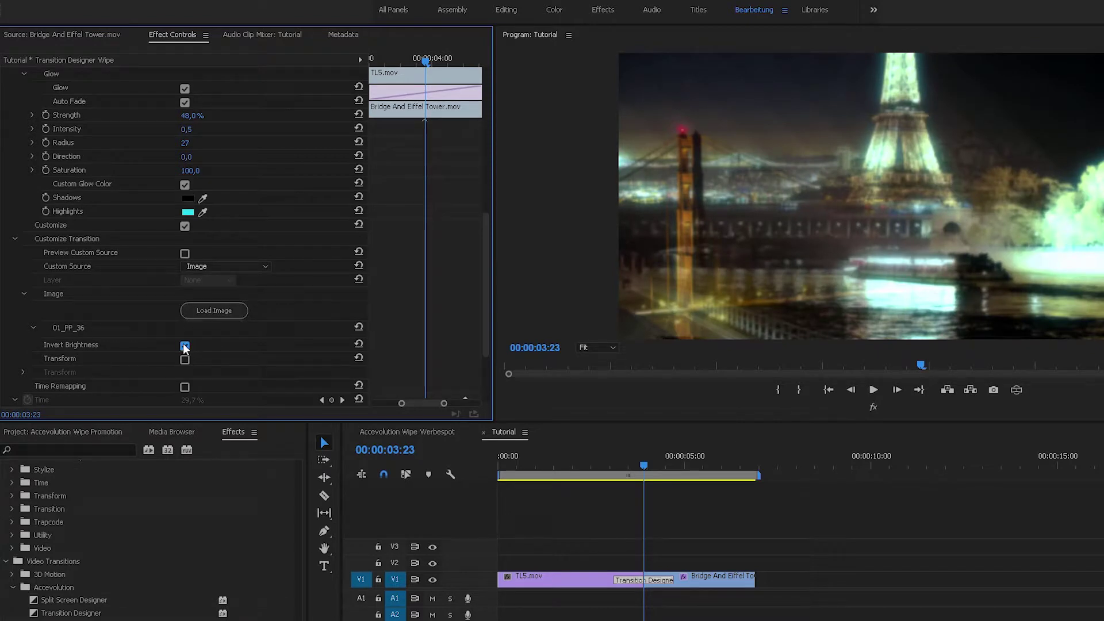
click(616, 464)
key(space)
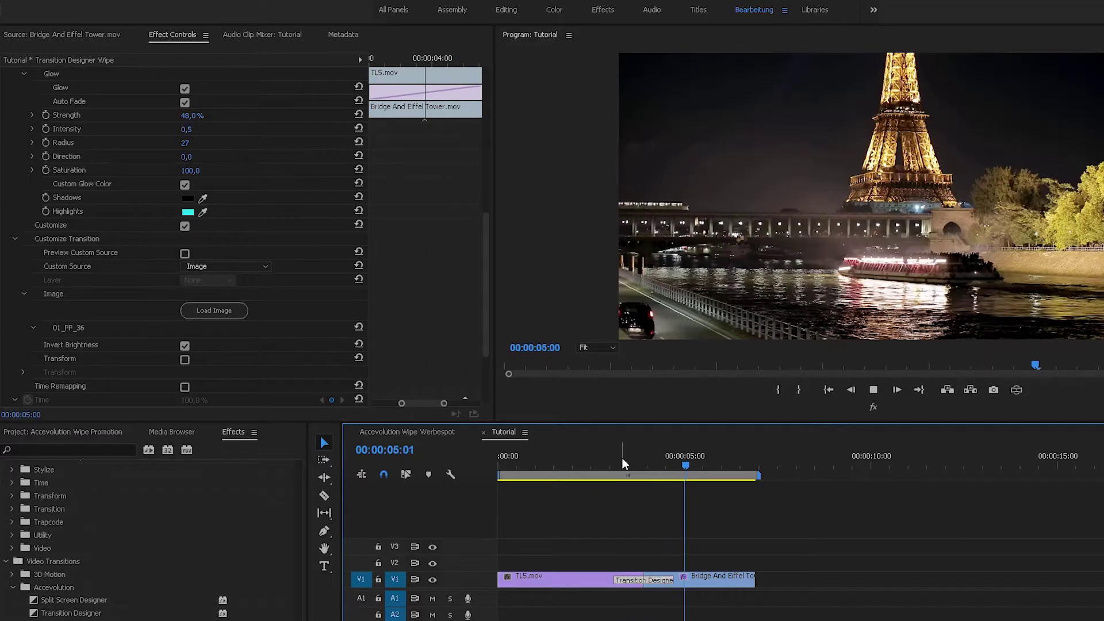
drag(622, 458, 661, 464)
click(193, 348)
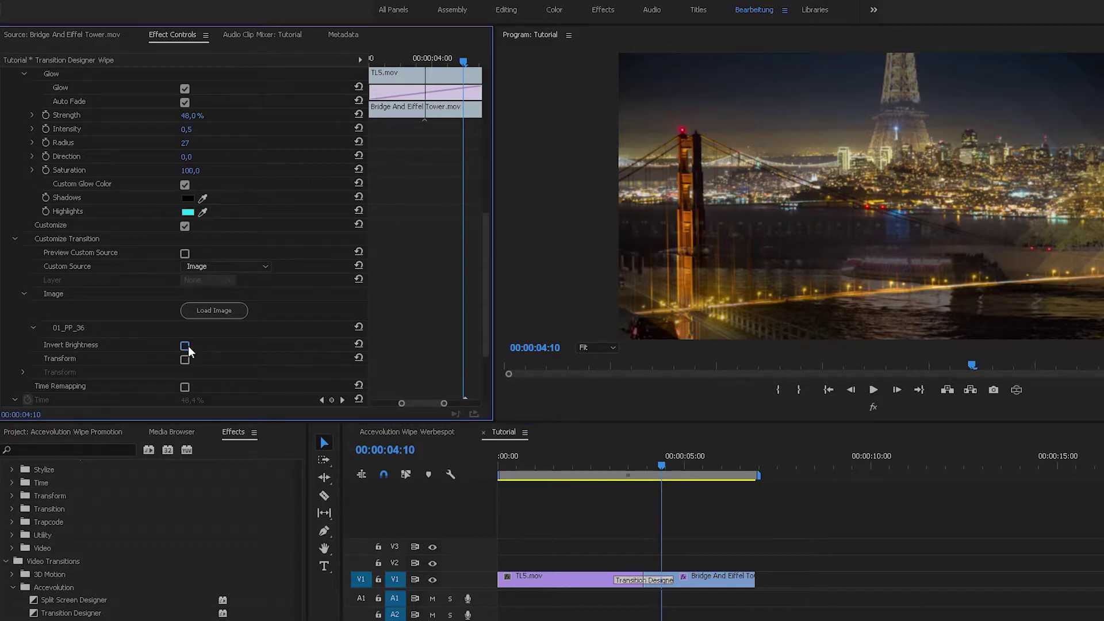
mouse_move(661, 472)
mouse_down()
mouse_move(674, 470)
mouse_move(644, 468)
mouse_up()
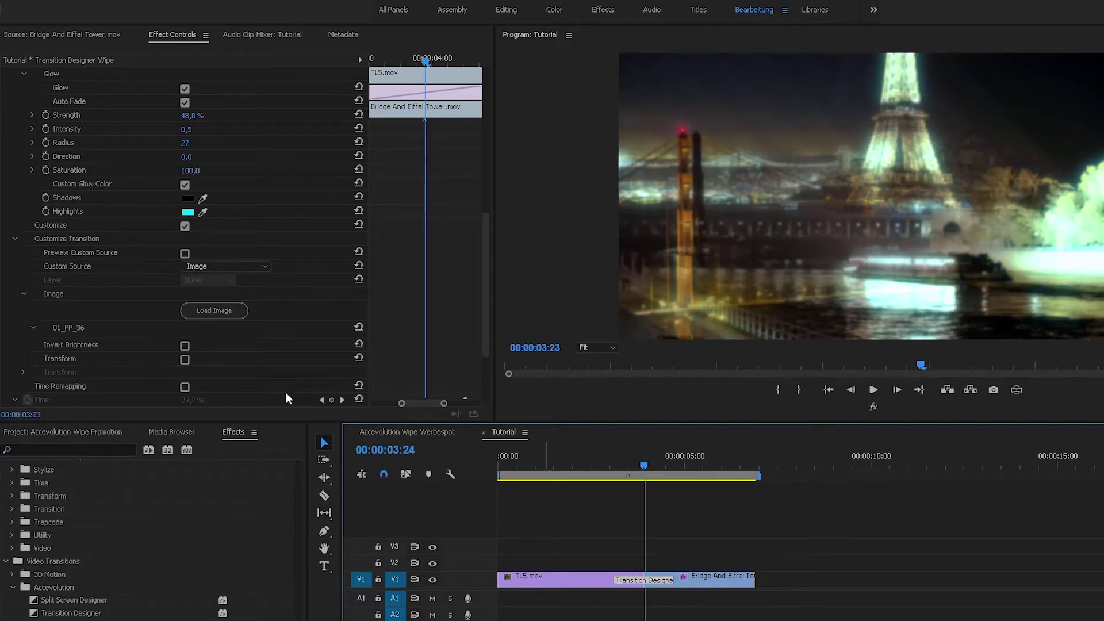
Step: Turn on Invert Brightness and Transform, and set the wipe image's Rotation Angle to 180
click(184, 347)
click(185, 358)
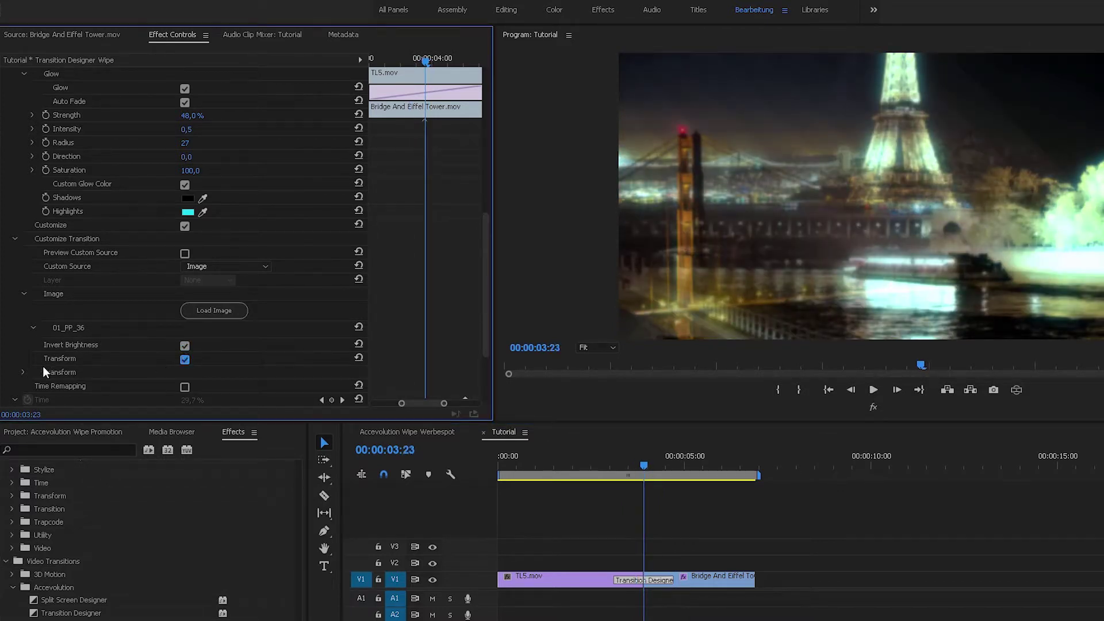
click(23, 372)
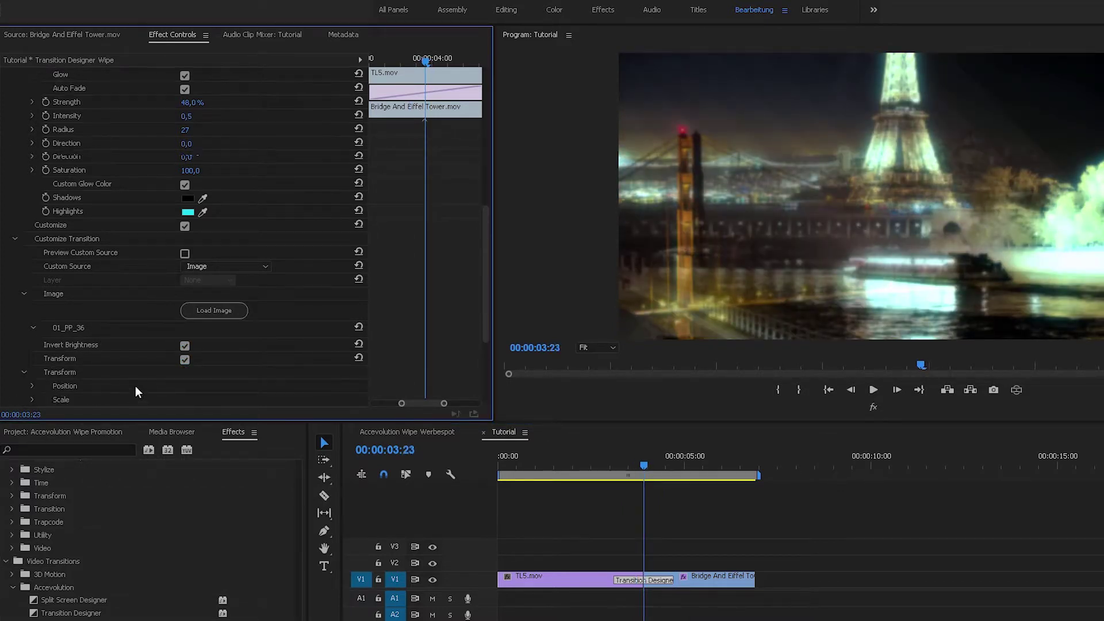
scroll(127, 385, down, 2)
click(32, 360)
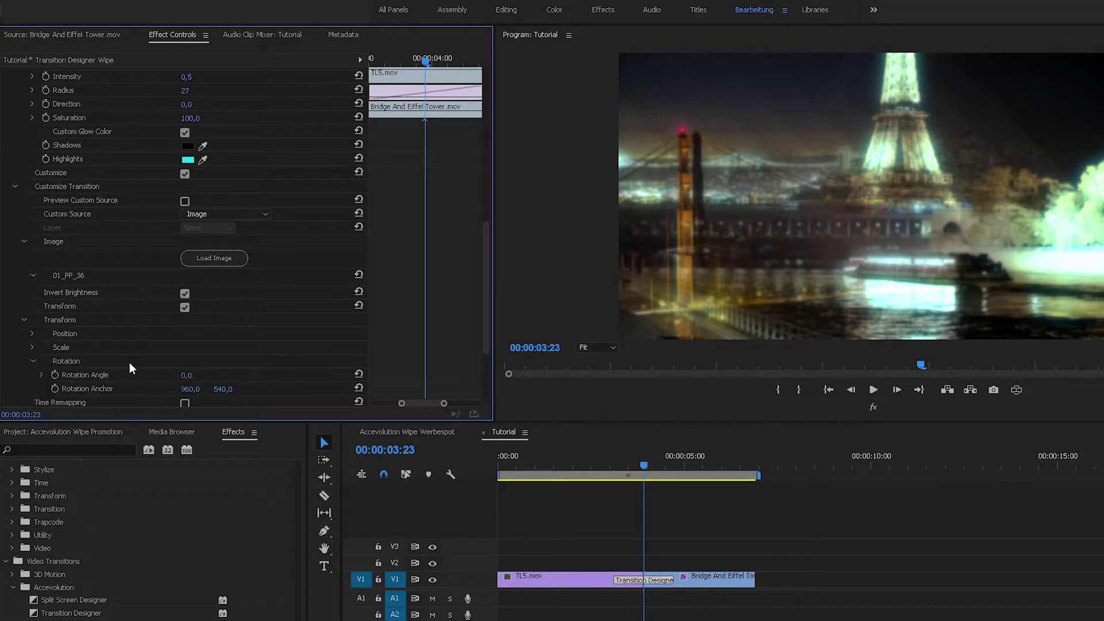
click(201, 375)
text(180)
key(Return)
Step: Play the transition from just before it to preview the result
click(609, 457)
key(space)
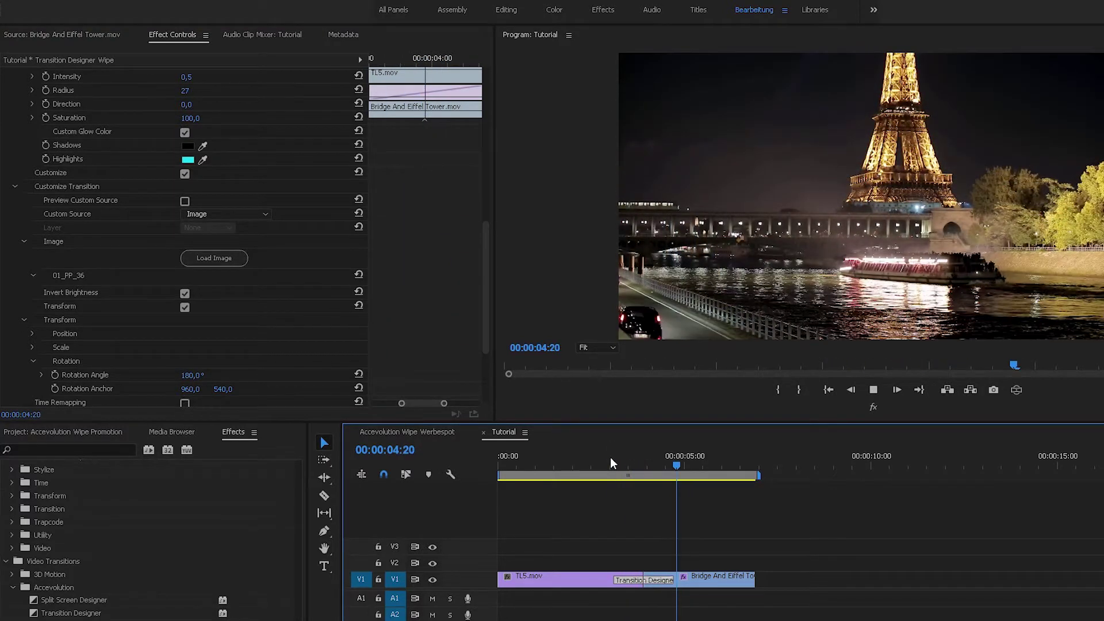
key(space)
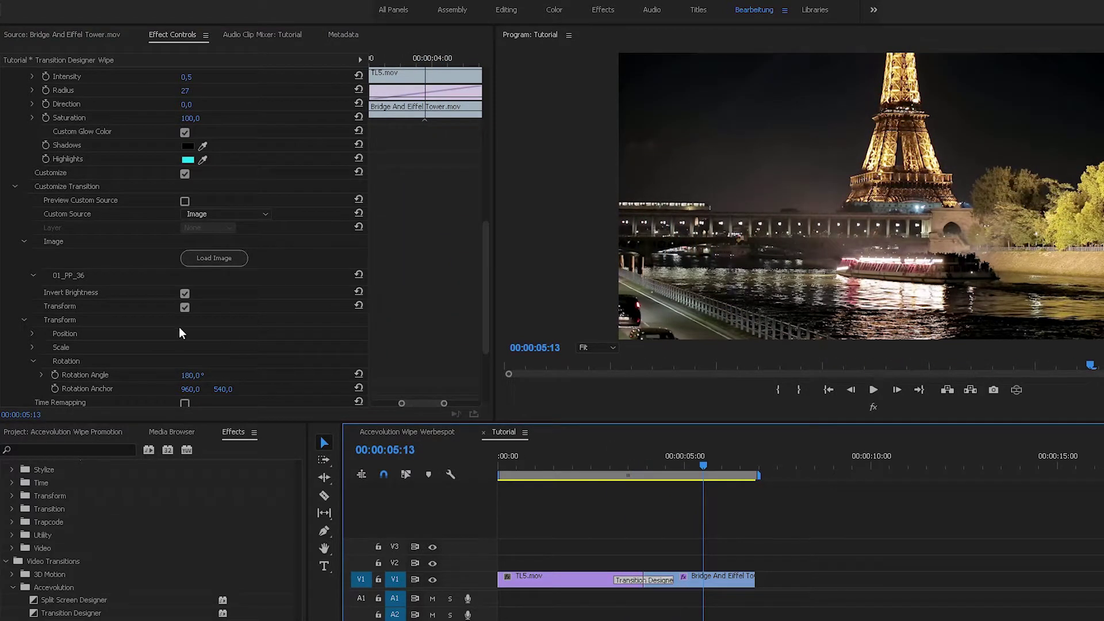
Step: Turn off Transform and Invert Brightness, load 01_PP_03 as the wipe image, and scrub to preview
click(184, 307)
click(184, 293)
click(211, 260)
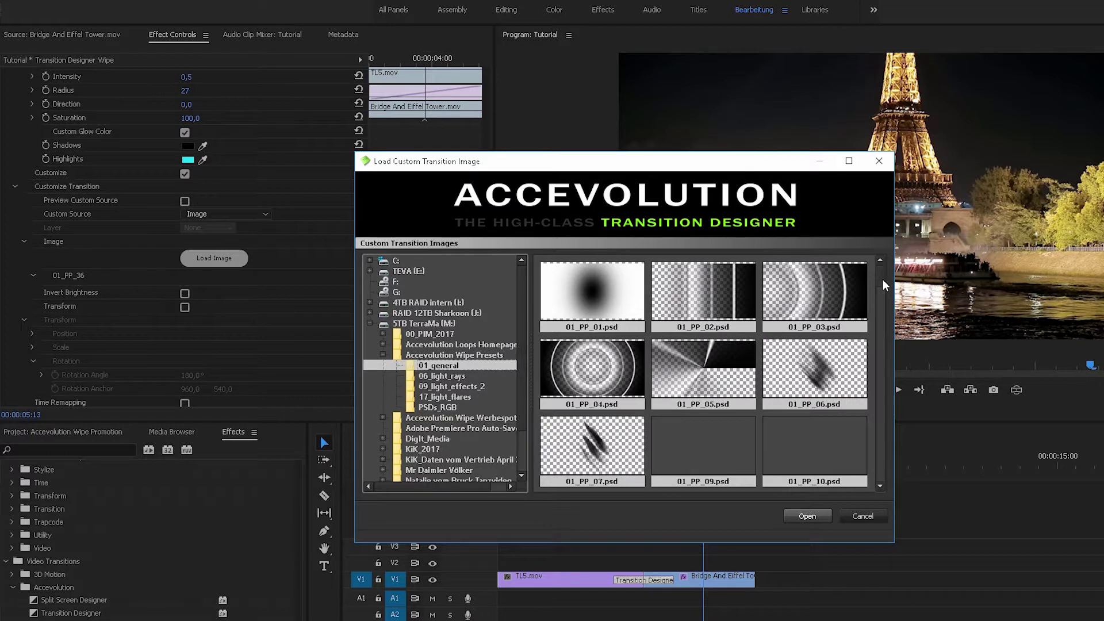
click(867, 280)
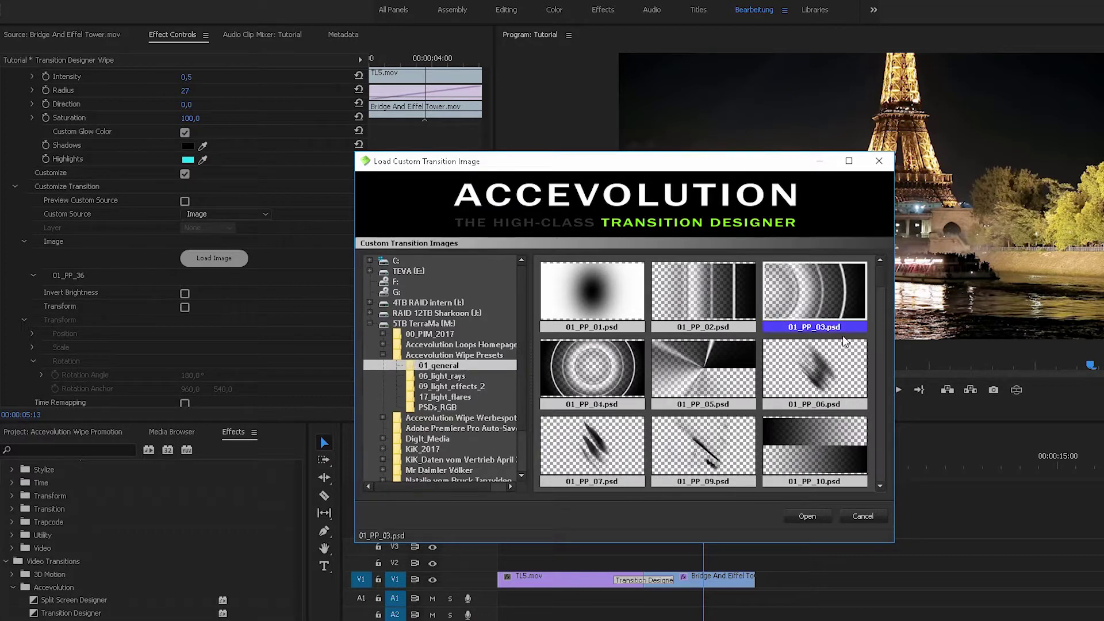
click(819, 519)
mouse_move(653, 467)
mouse_down()
mouse_move(689, 470)
mouse_move(632, 471)
mouse_up()
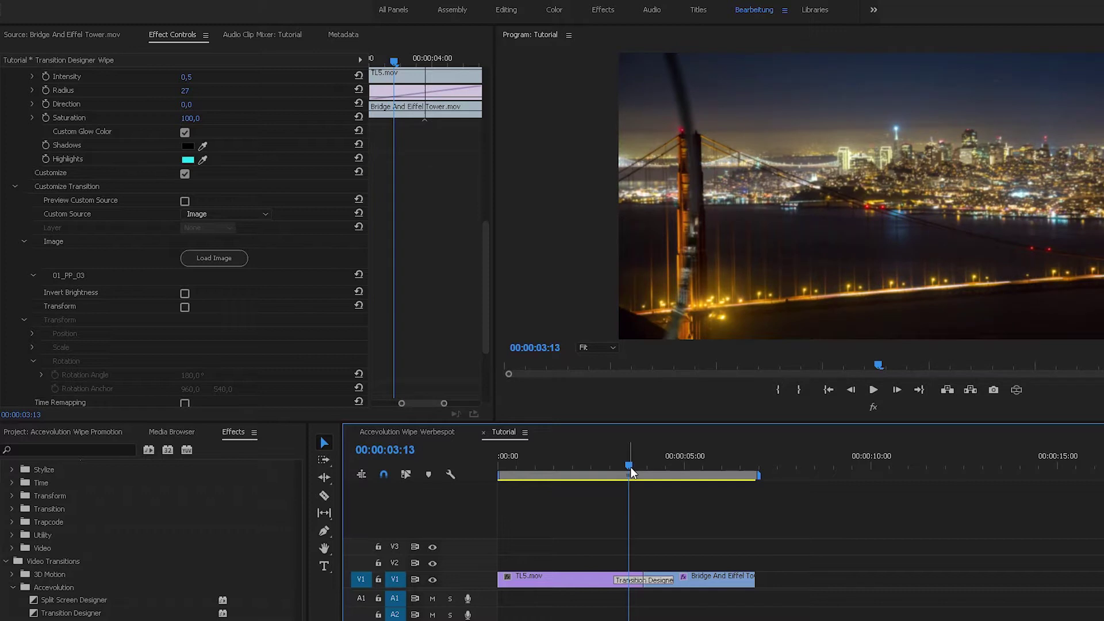
Step: Turn on Transform and add starting Position and Rotation Angle keyframes for the wipe image
click(184, 307)
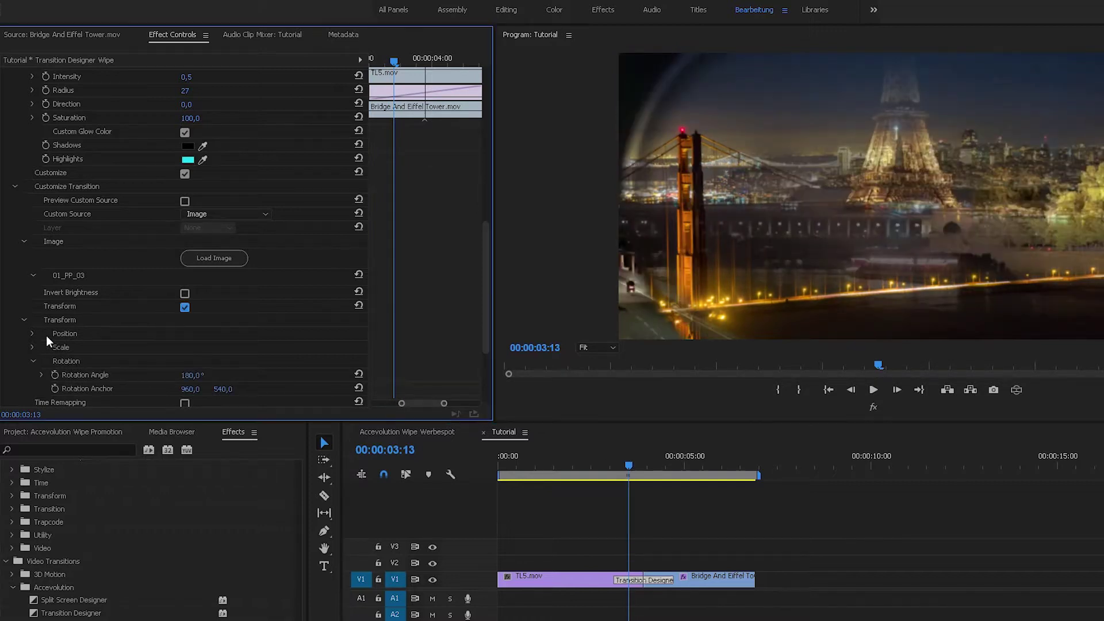
click(33, 333)
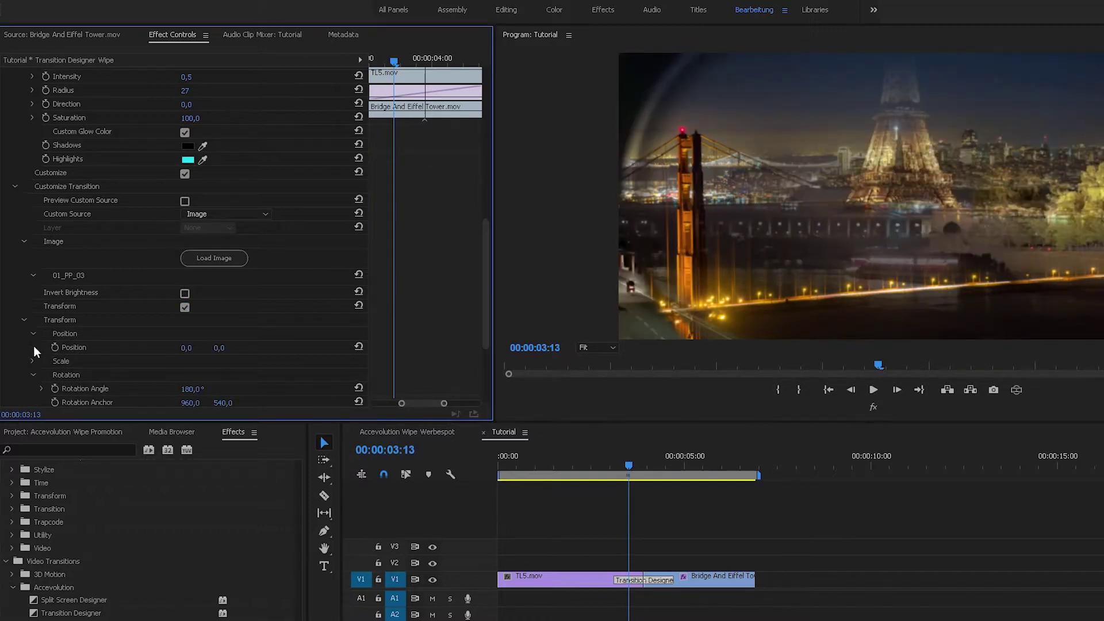
click(54, 346)
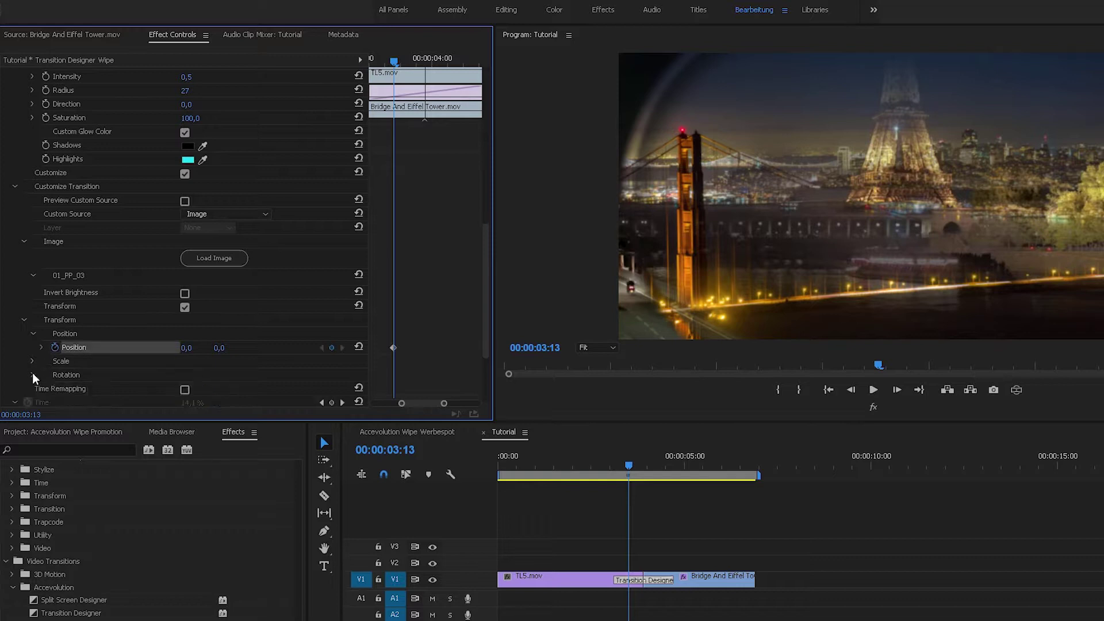
click(54, 388)
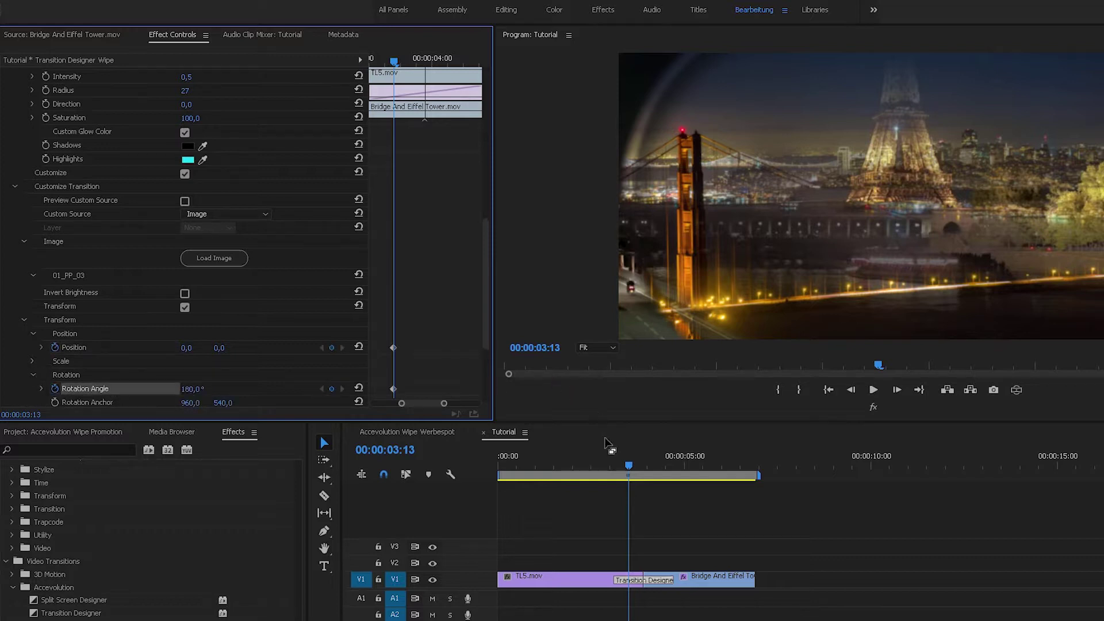
drag(618, 461, 643, 465)
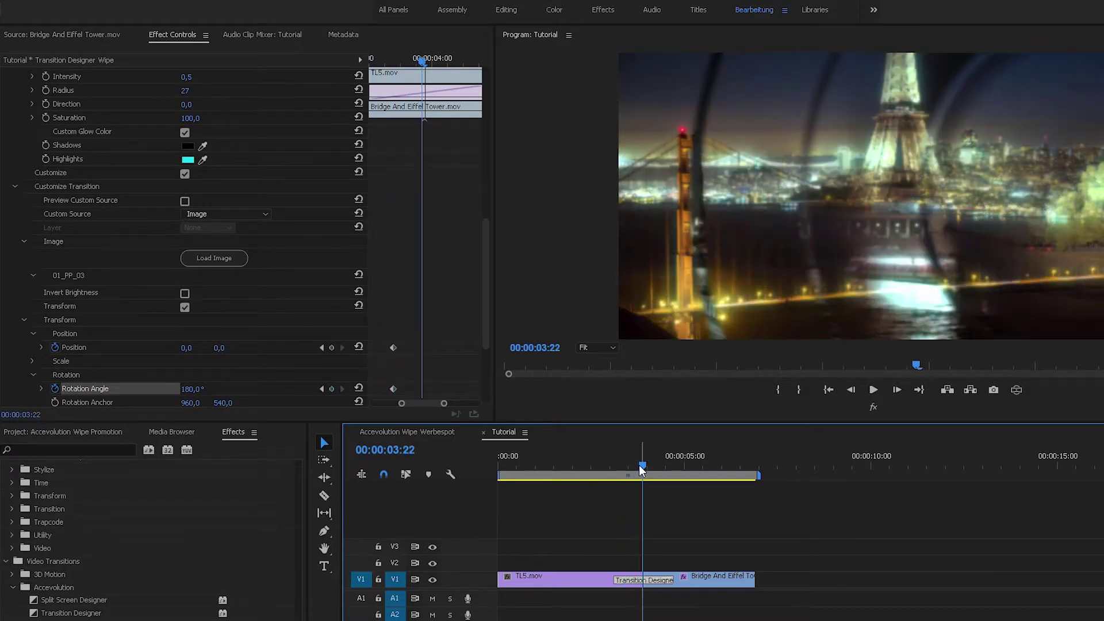
click(321, 389)
Step: Set the starting rotation angle to 0° and raise the angle further into the transition
click(193, 388)
text(0)
key(Return)
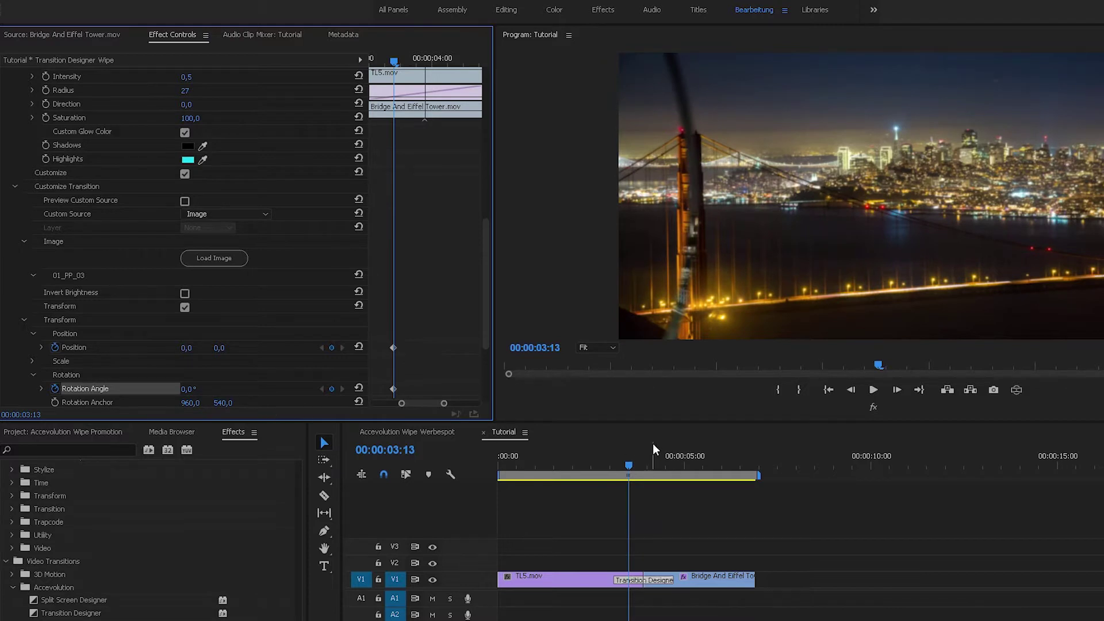
drag(622, 462, 644, 462)
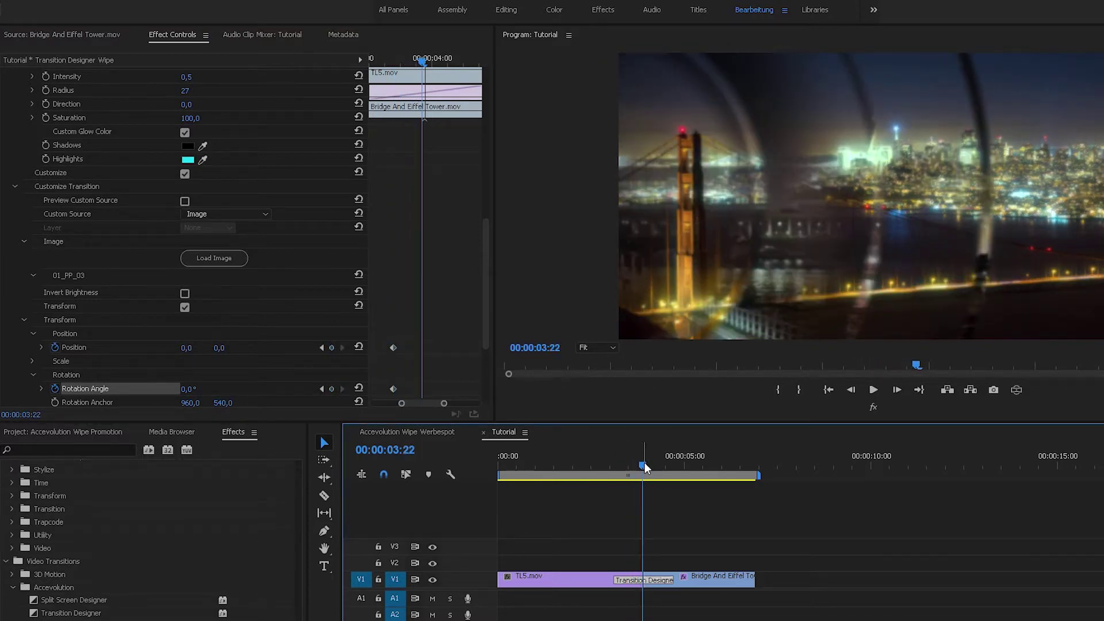
drag(189, 388, 235, 388)
Step: Key the rotation angle at 00:00:04:16, entering 180 then dragging it lower
drag(649, 471, 671, 467)
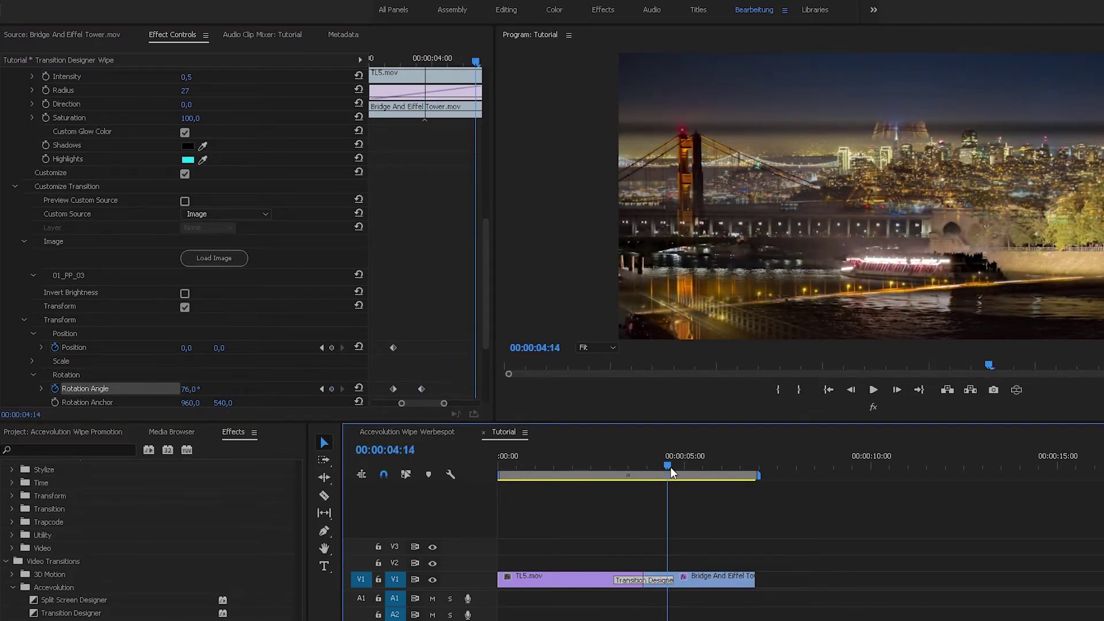
click(191, 390)
text(180)
key(Return)
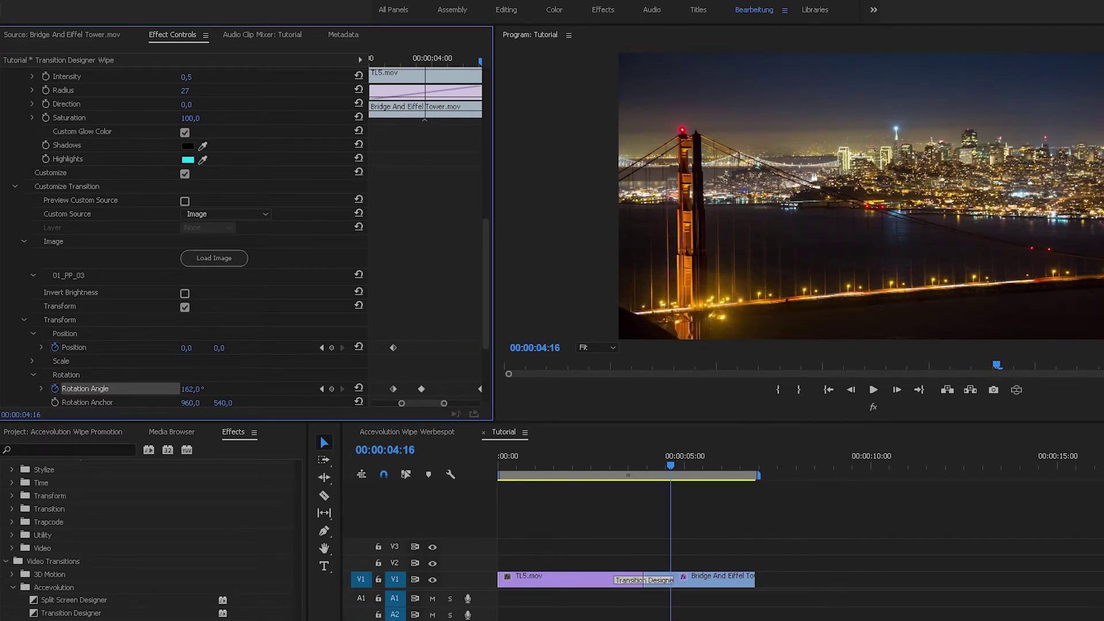
mouse_move(188, 389)
mouse_down()
mouse_move(166, 389)
mouse_move(610, 512)
mouse_up()
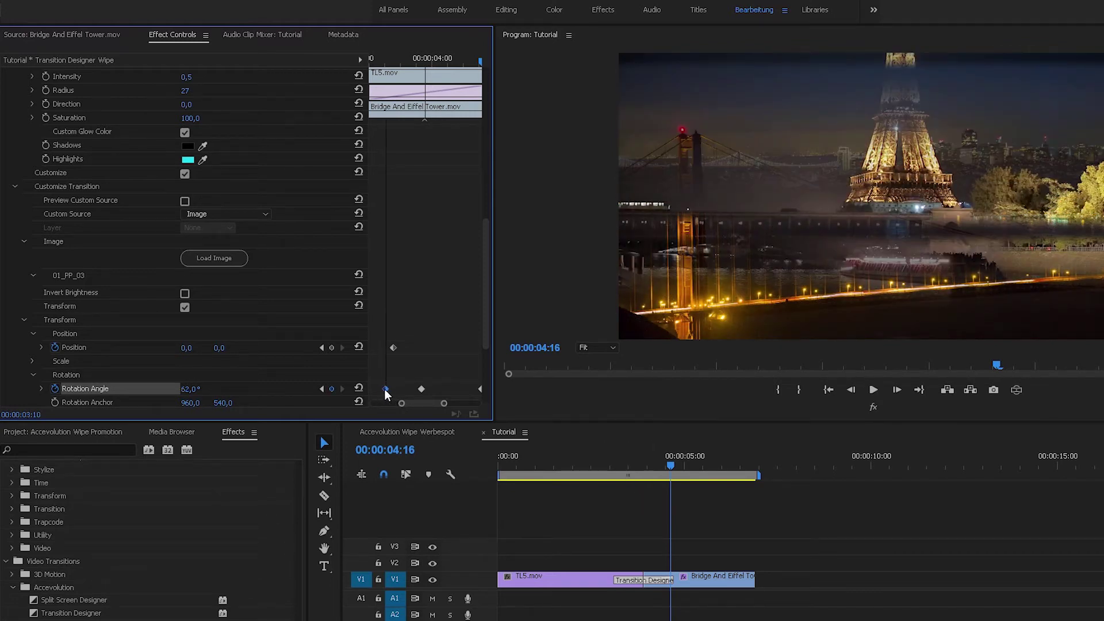
Step: Preview the transition and adjust the later rotation keyframe to 117°
click(607, 463)
key(space)
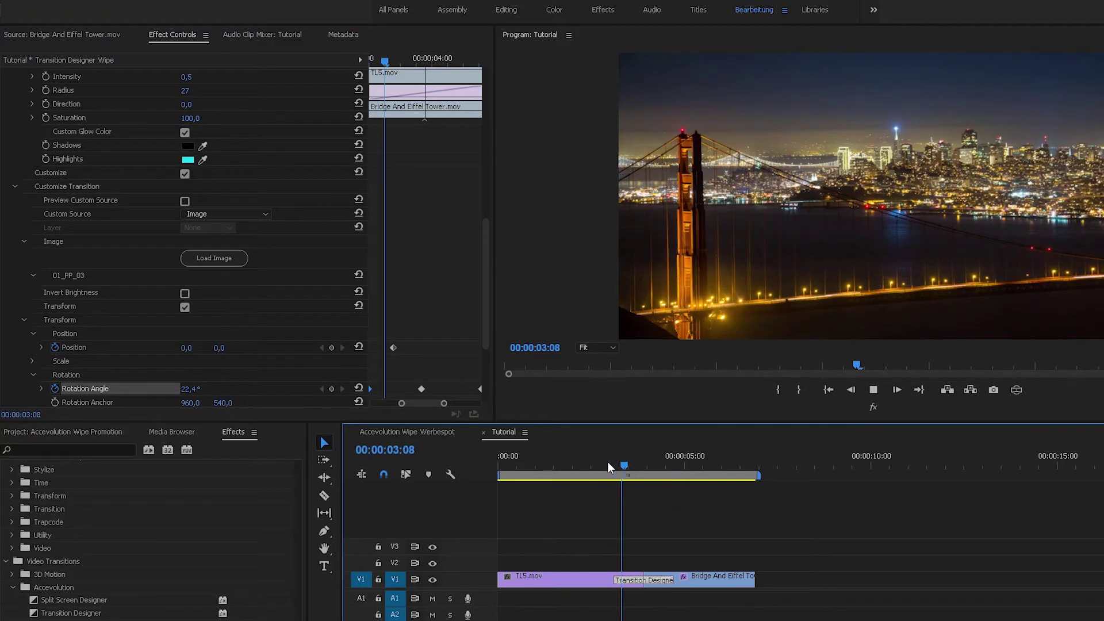
drag(608, 461, 647, 461)
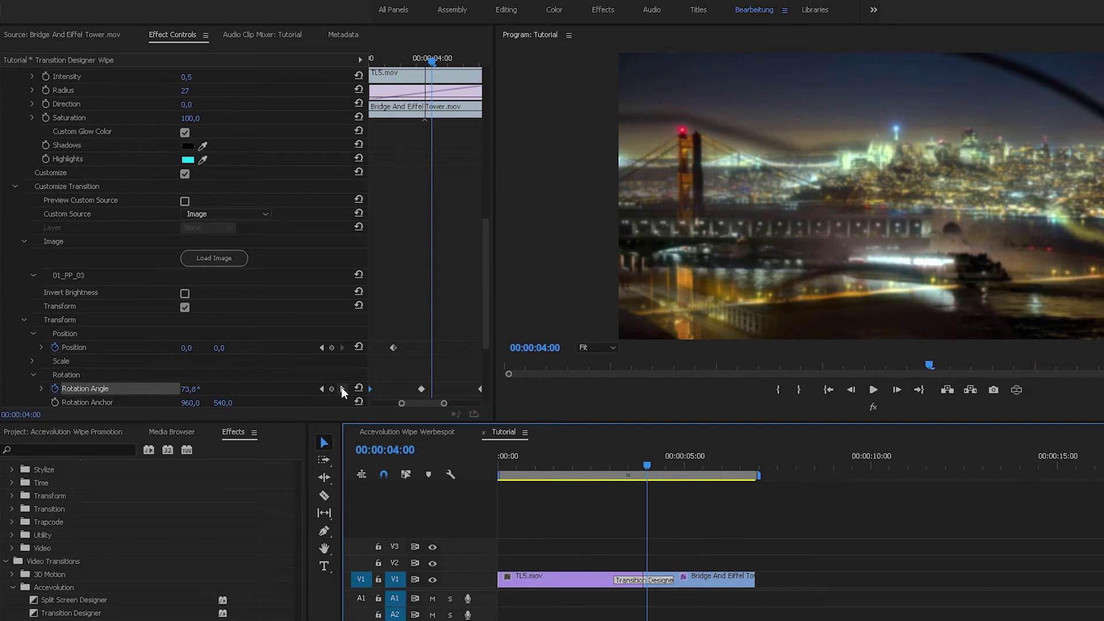
click(342, 388)
mouse_move(190, 389)
mouse_down()
mouse_move(99, 389)
mouse_move(208, 389)
mouse_up()
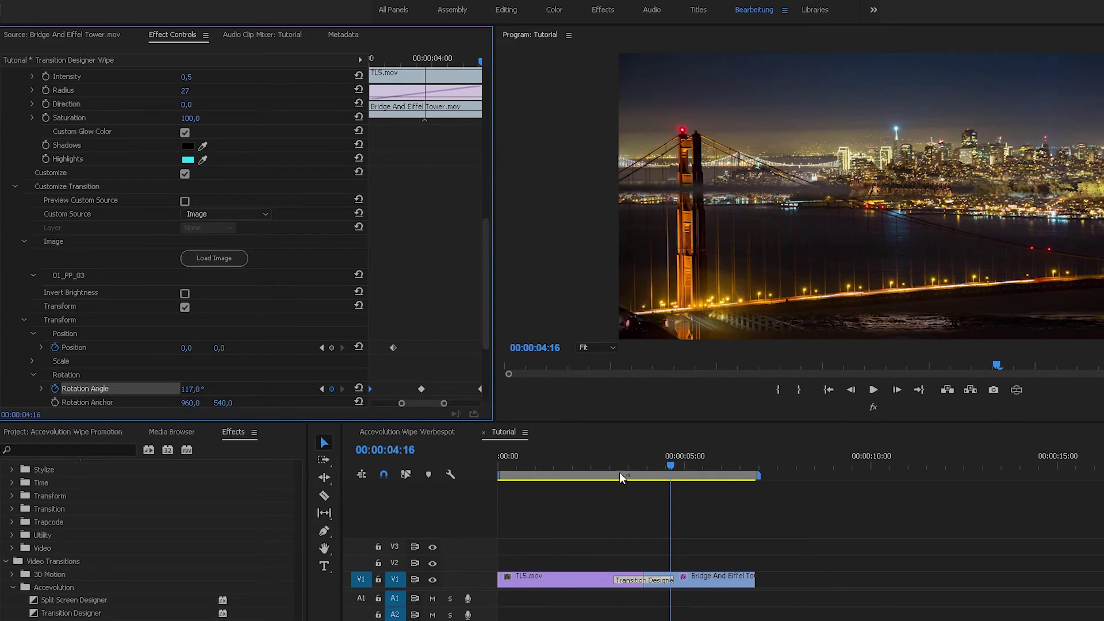
mouse_move(619, 457)
mouse_down()
mouse_move(665, 464)
mouse_move(653, 462)
mouse_up()
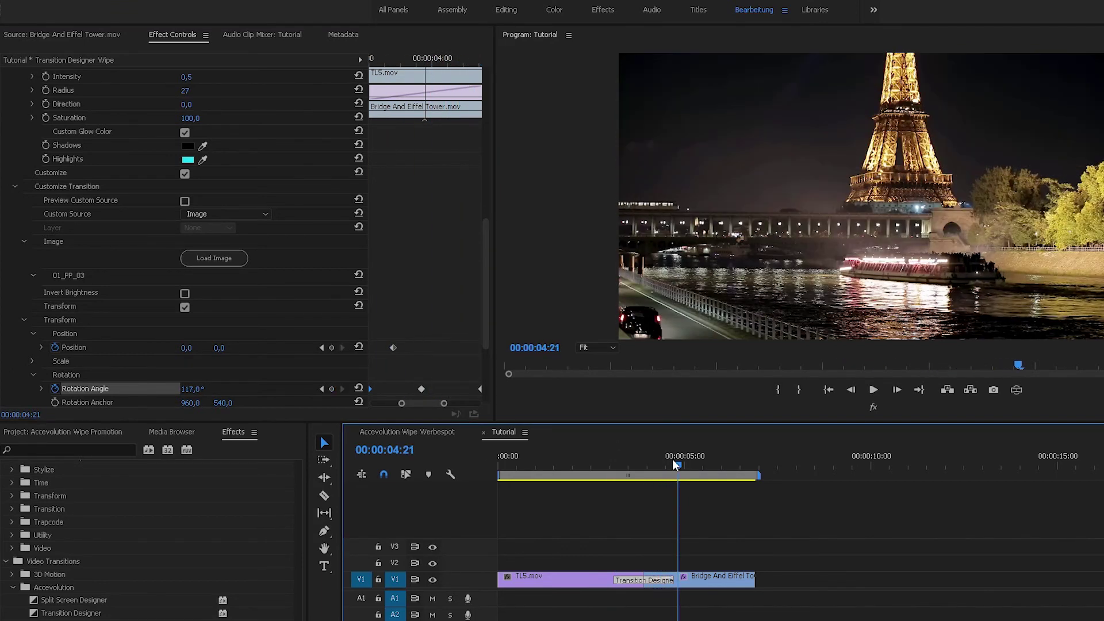